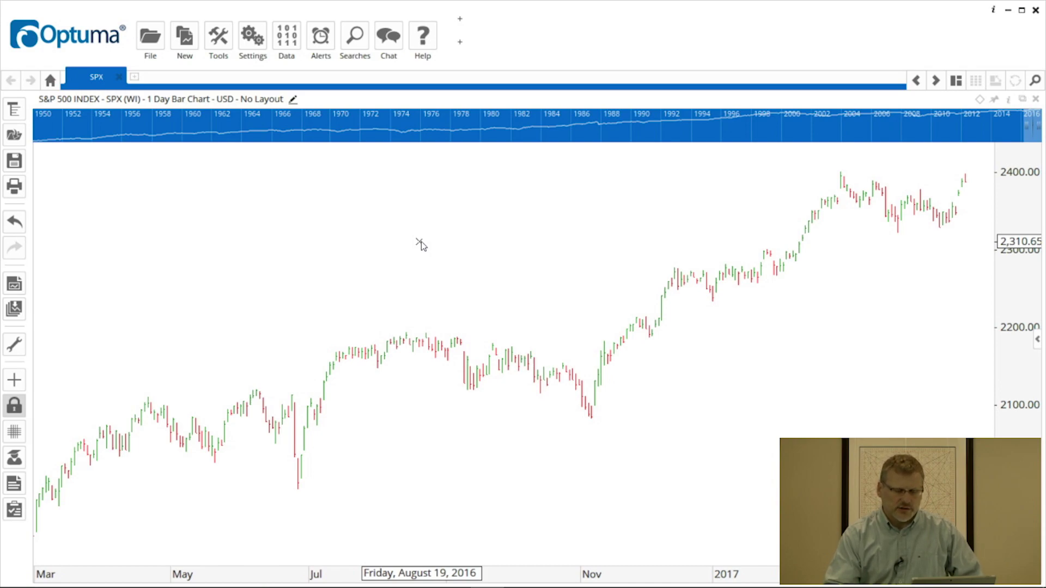
Add a Moving Average (MA) indicator to the SPX chart by searching 'mov'.
right_click(420, 246)
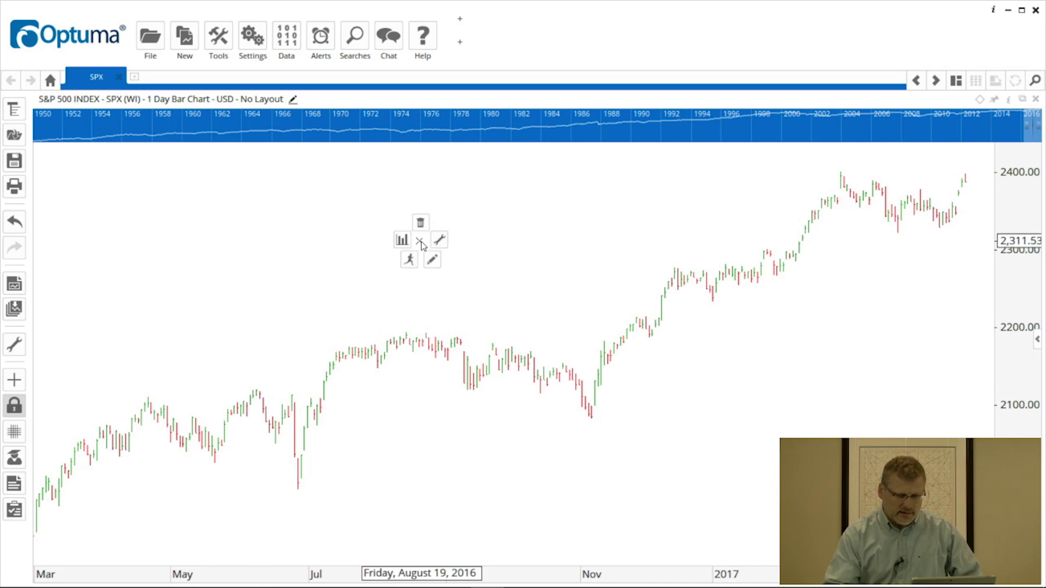
left_click(436, 244)
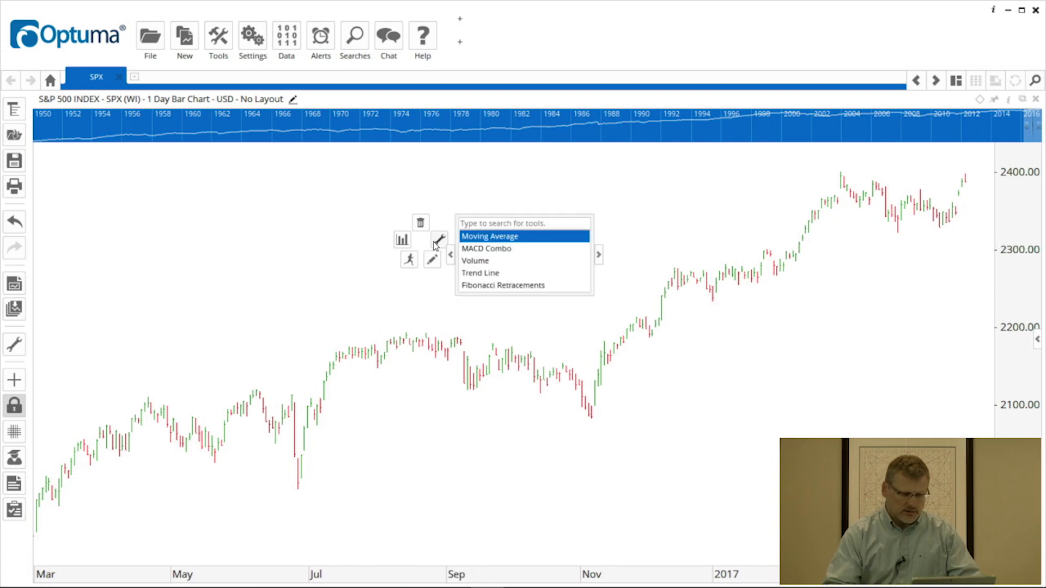
type("mo")
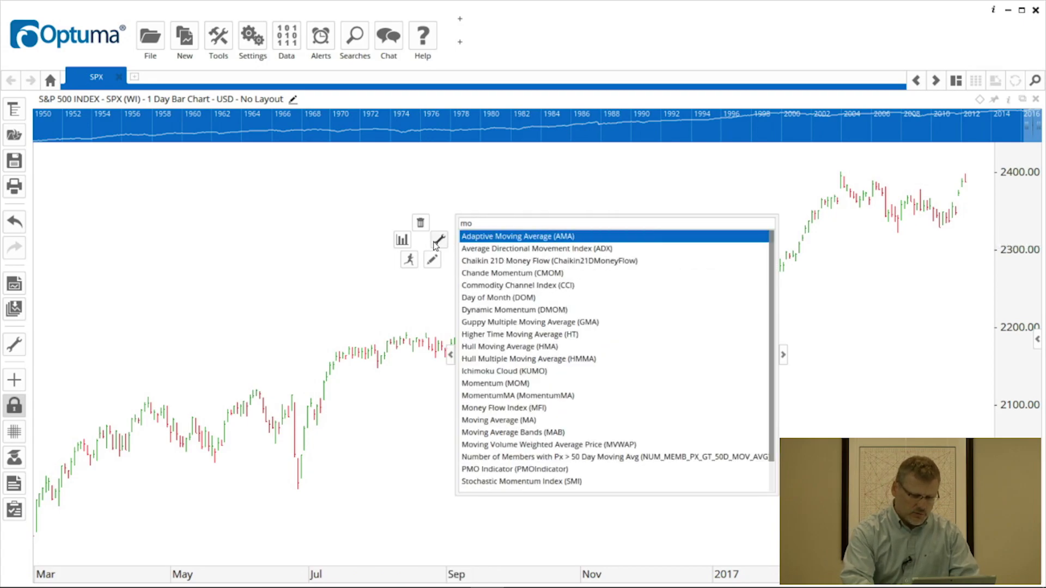
type("v")
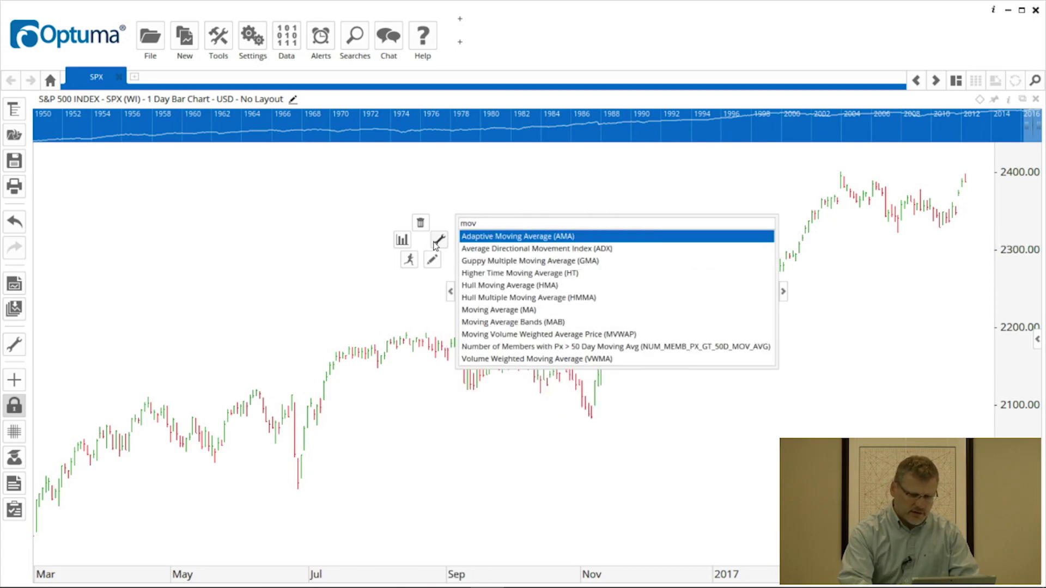
left_click(523, 312)
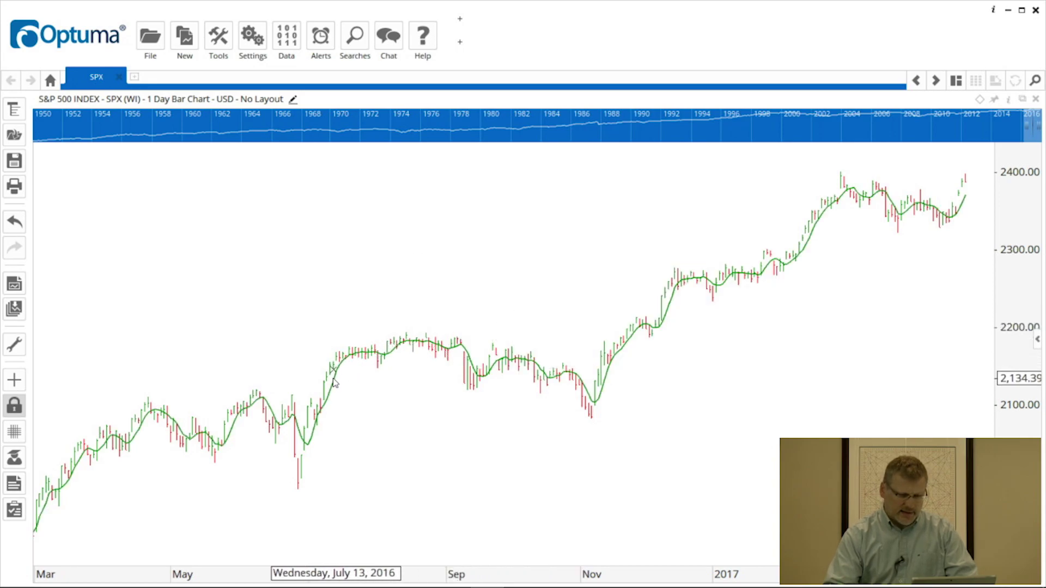
Set the moving average to 20 bars calculated on Close, with a blue line.
mouse_move(351, 391)
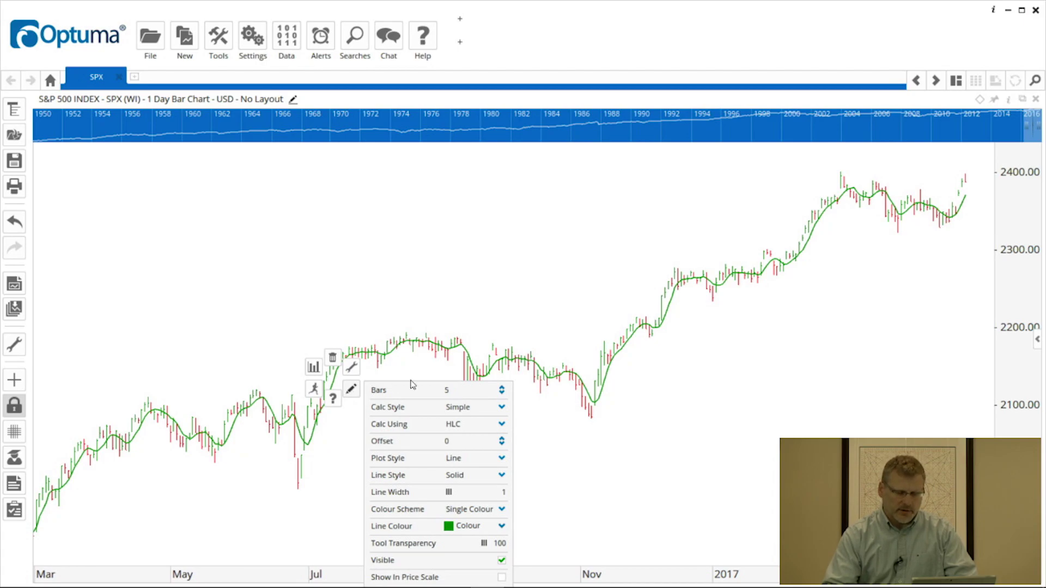
left_click(477, 389)
type("20")
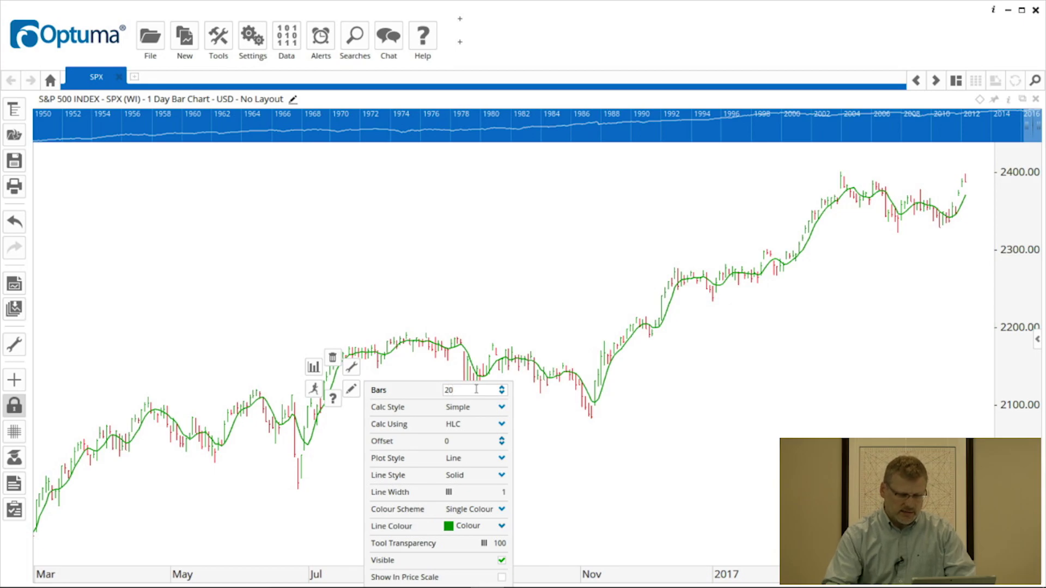
left_click(502, 424)
left_click(456, 452)
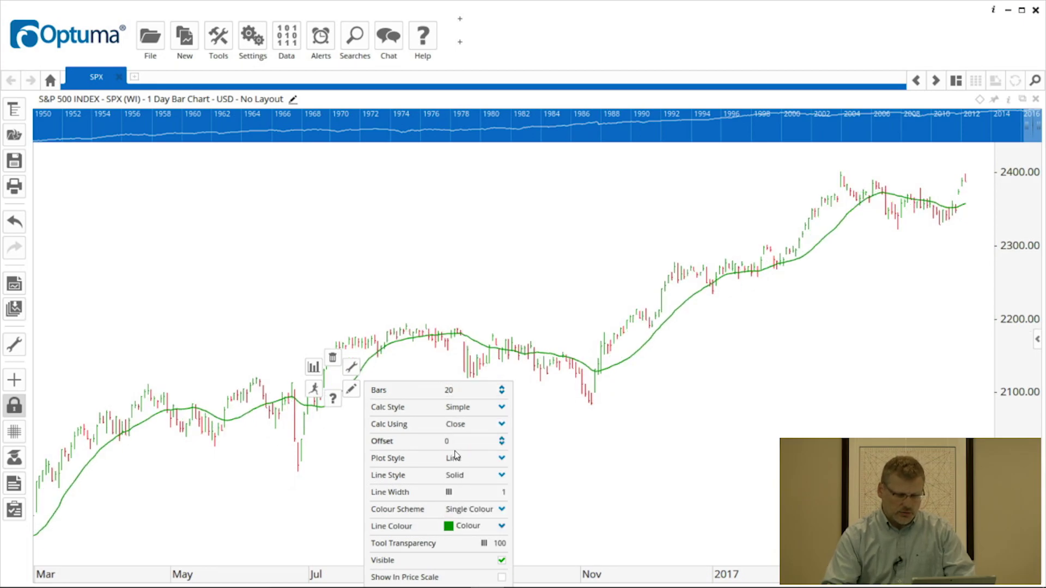
left_click(501, 526)
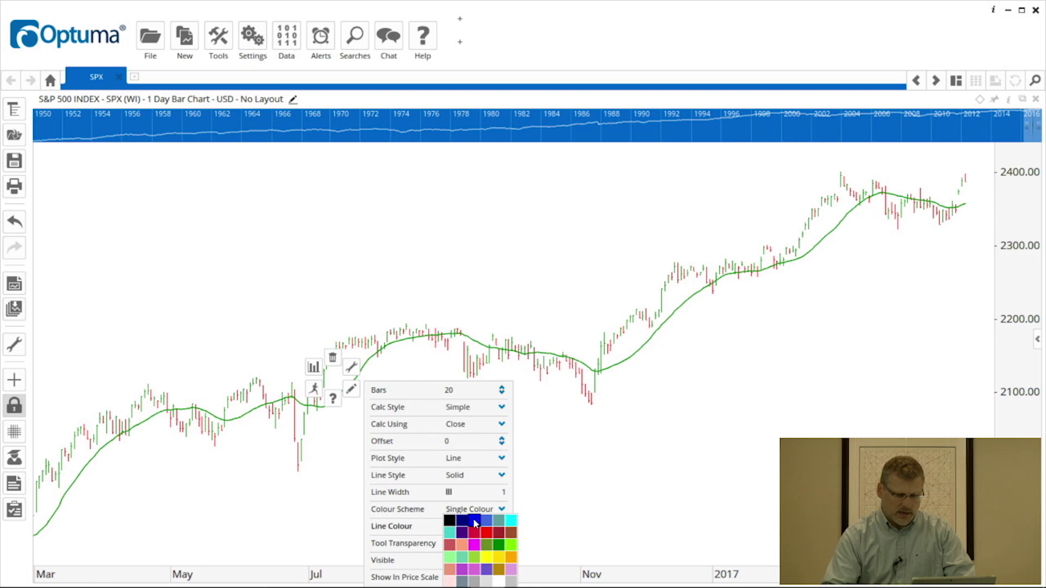
left_click(475, 522)
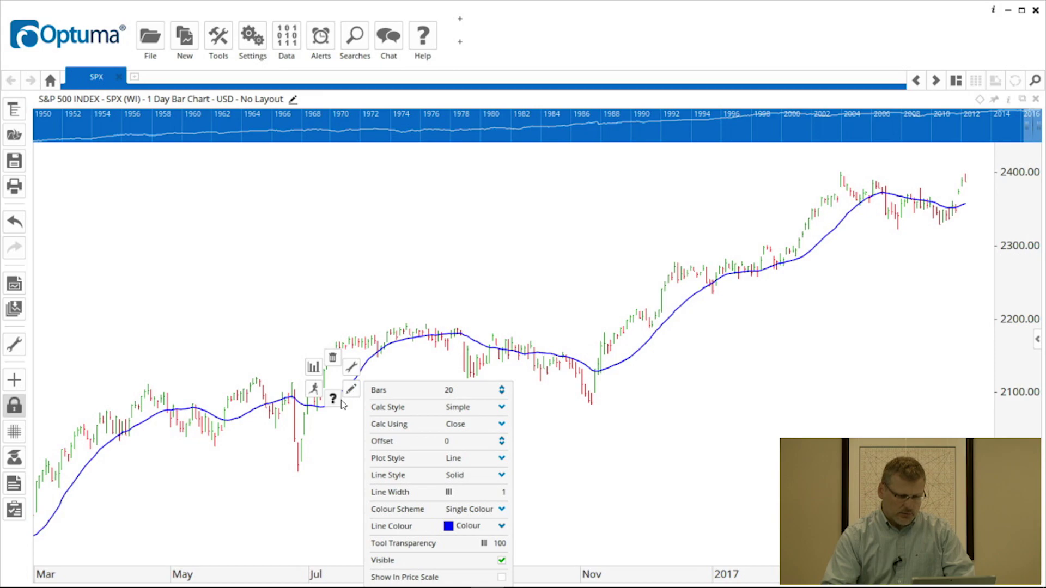
mouse_move(315, 390)
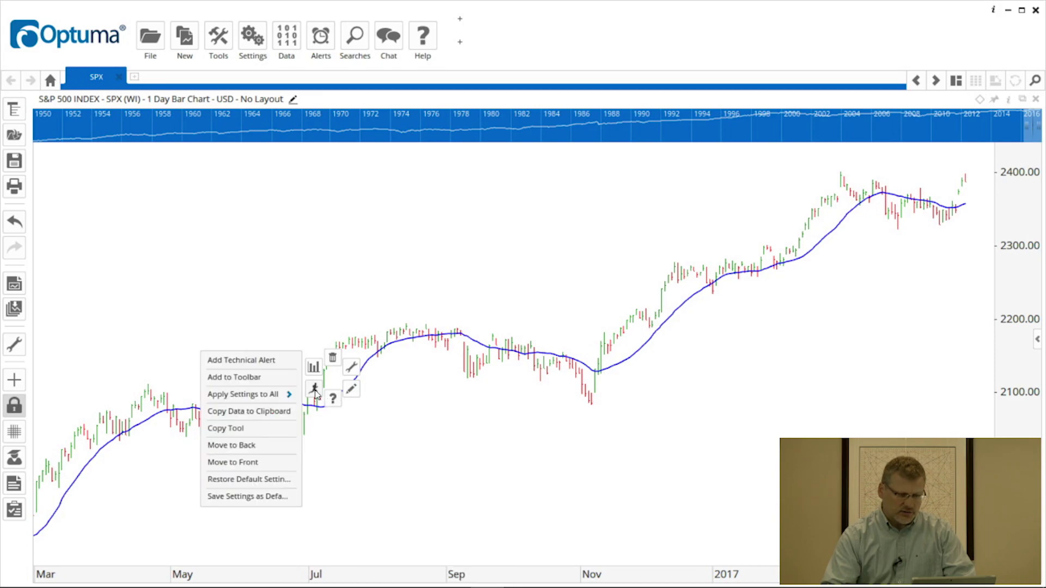
Save the blue 20-bar MA as a toolbar tool, delete its line, then reapply it from the toolbar.
left_click(253, 379)
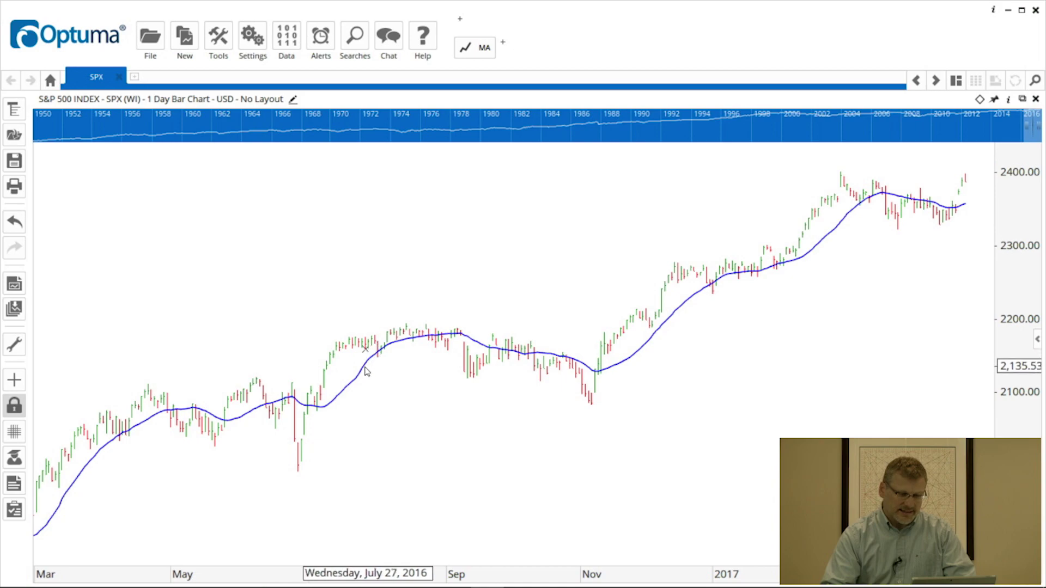
mouse_move(363, 366)
left_click(363, 346)
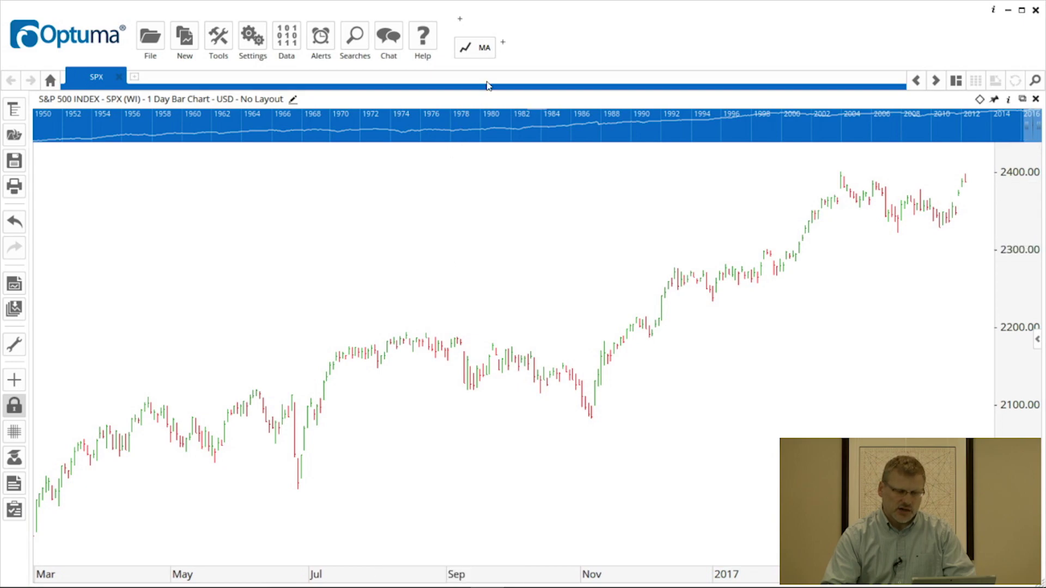
left_click(479, 49)
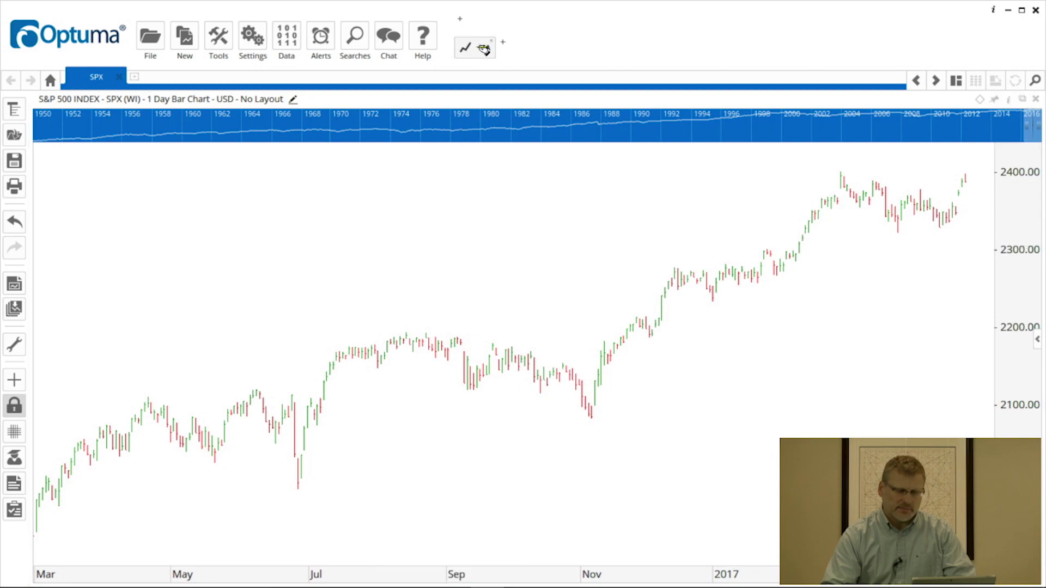
left_click(458, 271)
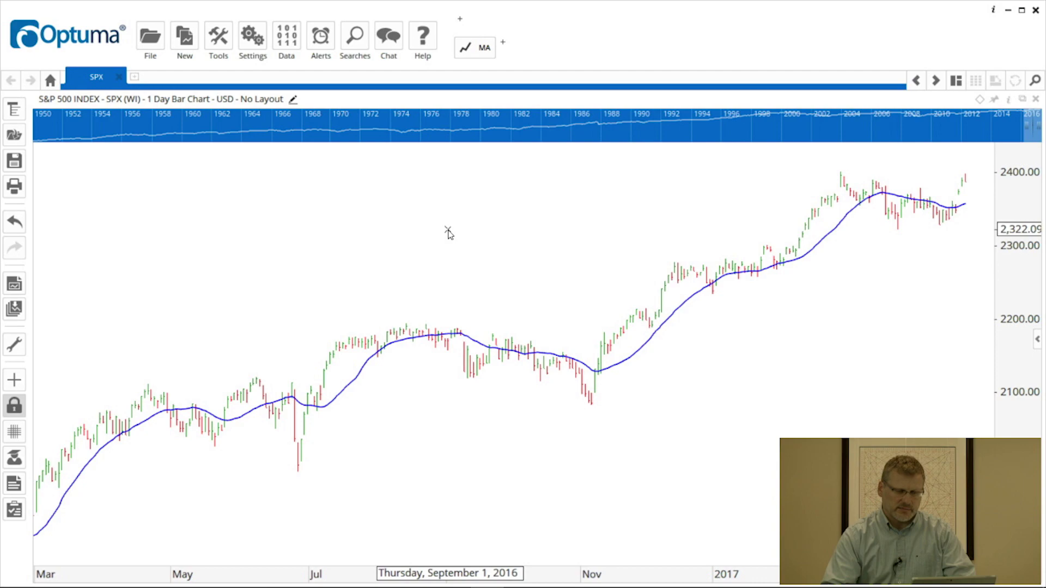
Change the custom moving-average tool's label to 20MA in its properties.
right_click(486, 53)
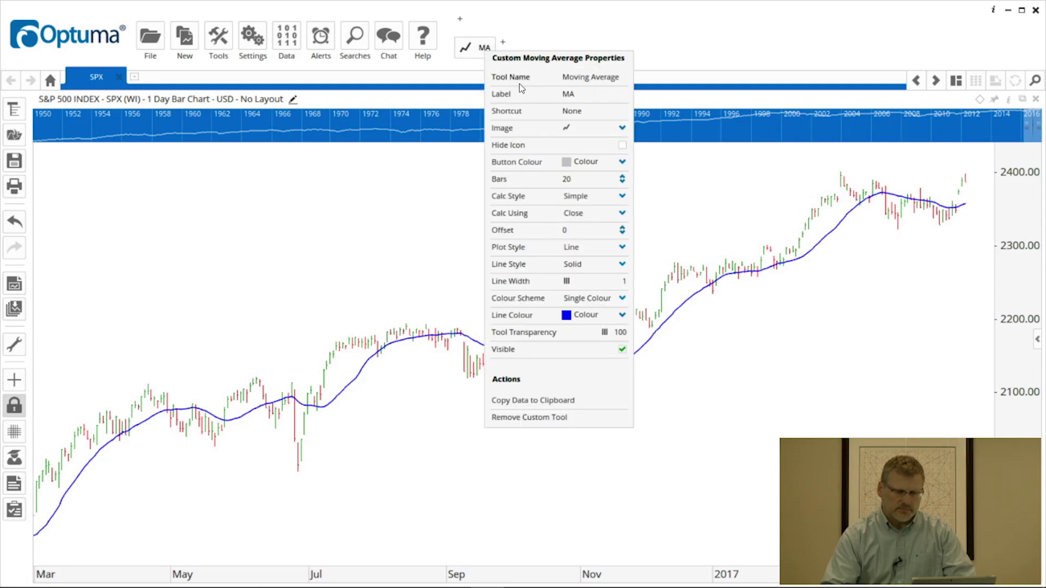
left_click(604, 97)
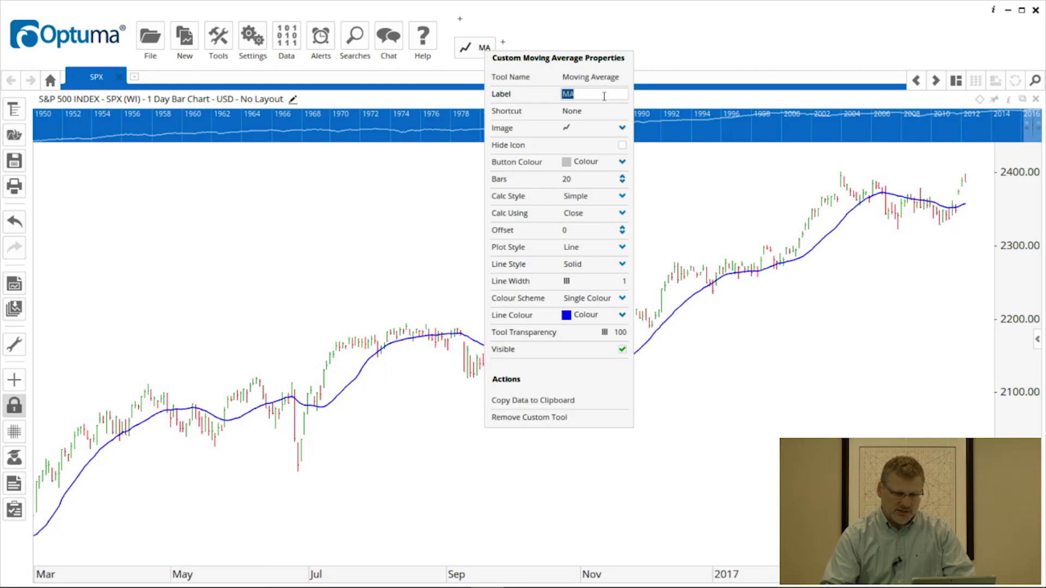
type("MA")
type("20")
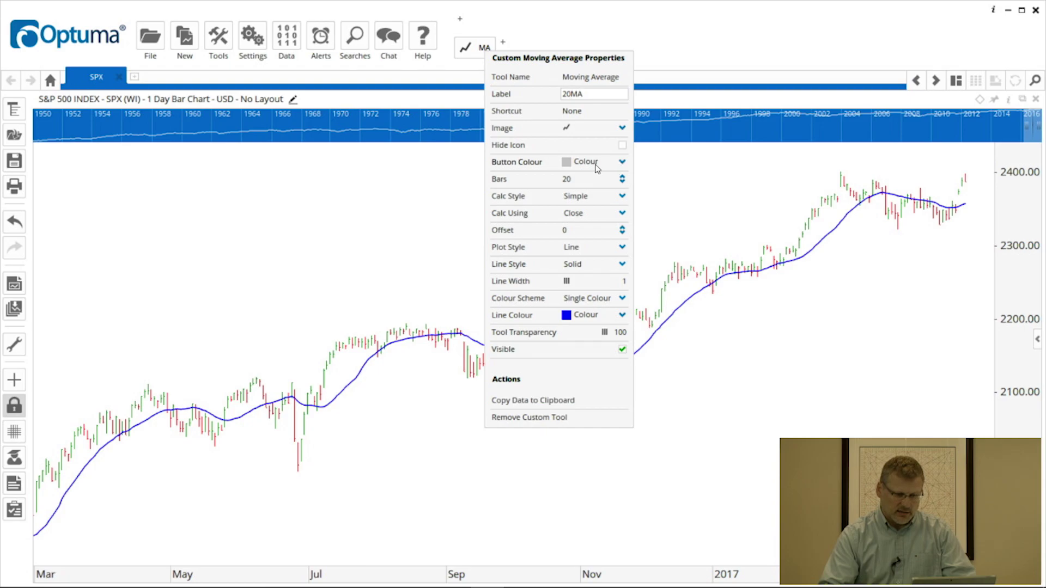
left_click(701, 198)
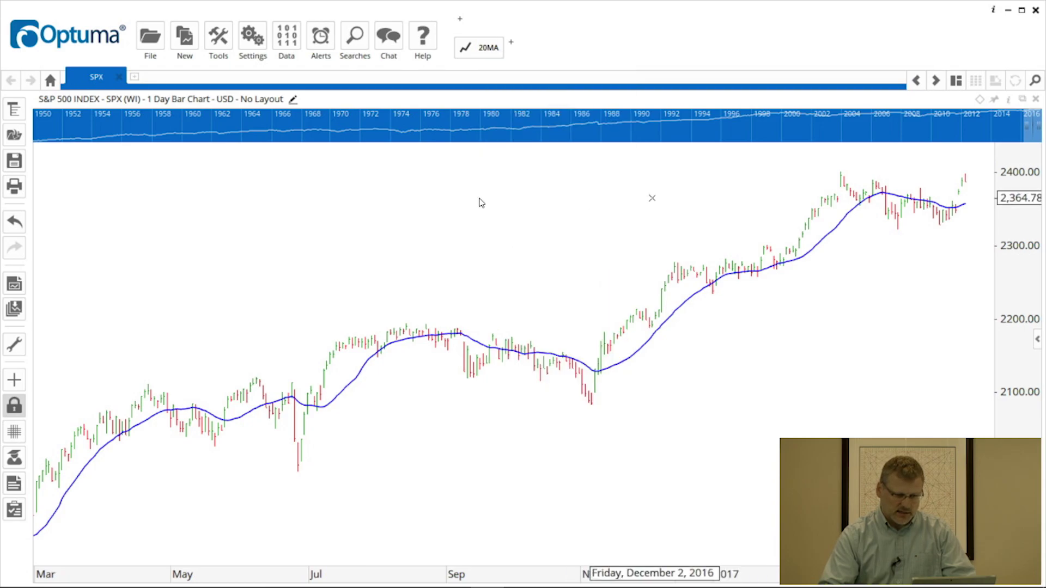
Add another Moving Average indicator to the SPX chart.
left_click(428, 243)
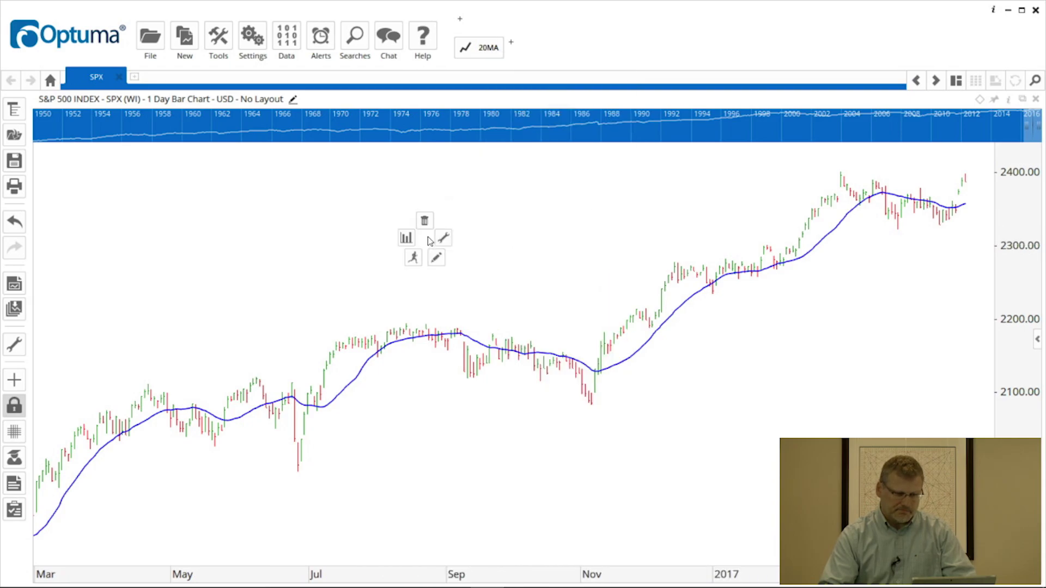
left_click(442, 238)
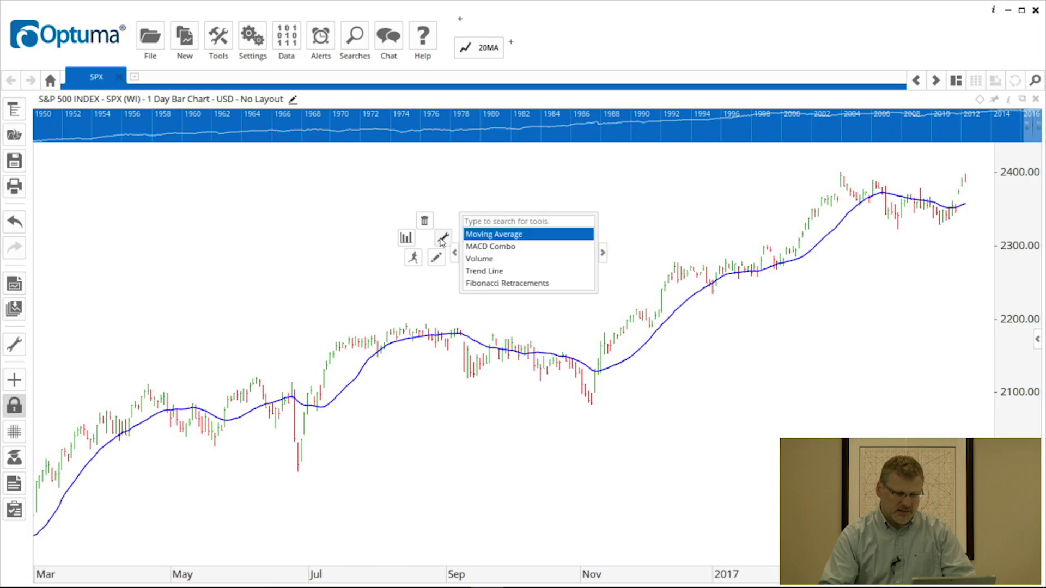
left_click(492, 235)
left_click(417, 245)
left_click(431, 243)
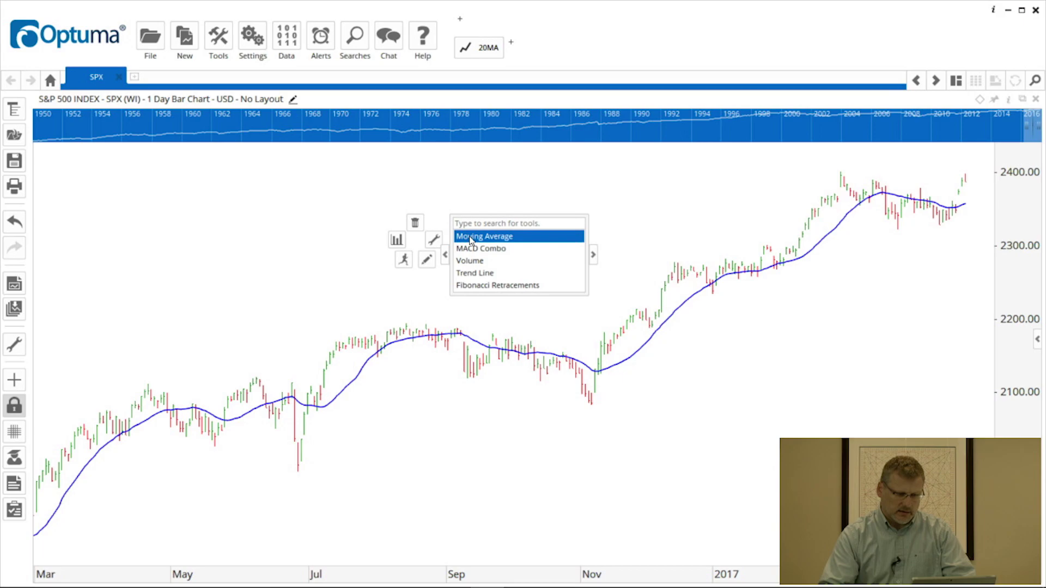
left_click(470, 238)
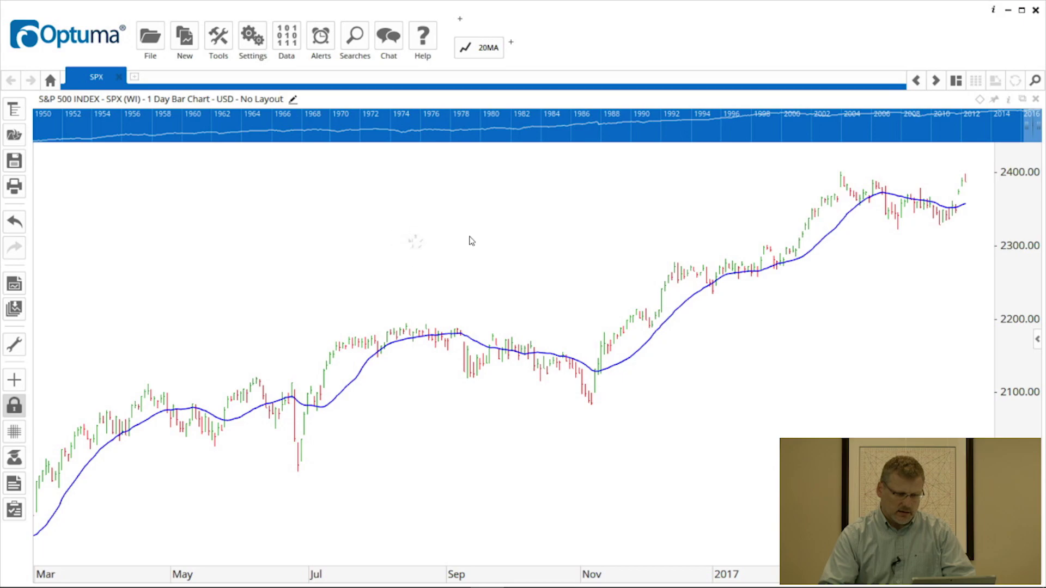
Set the new average to 50 bars with a red line and drag it onto the toolbar.
left_click(347, 392)
left_click(477, 388)
type("50")
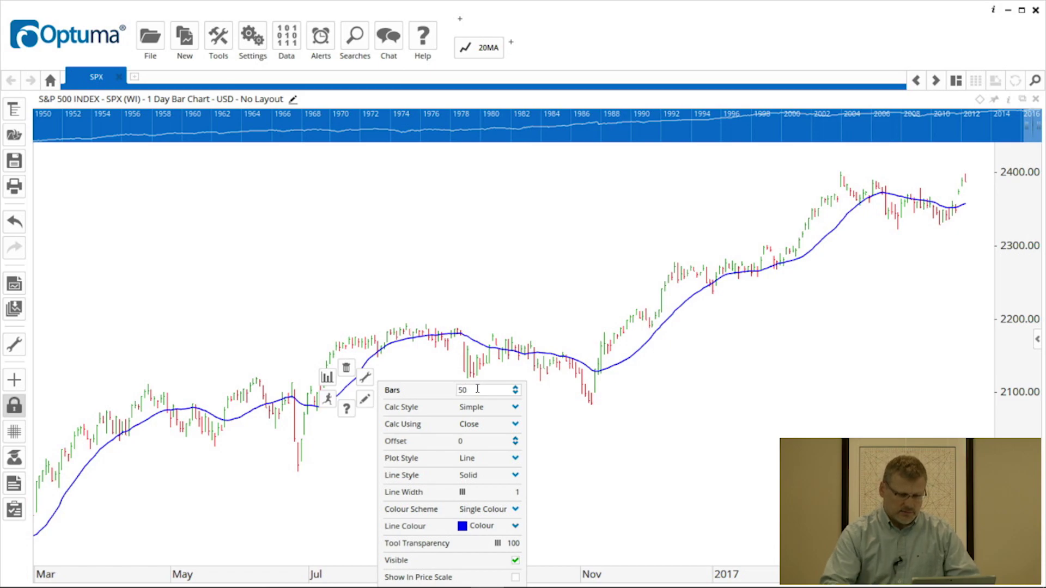
left_click(516, 526)
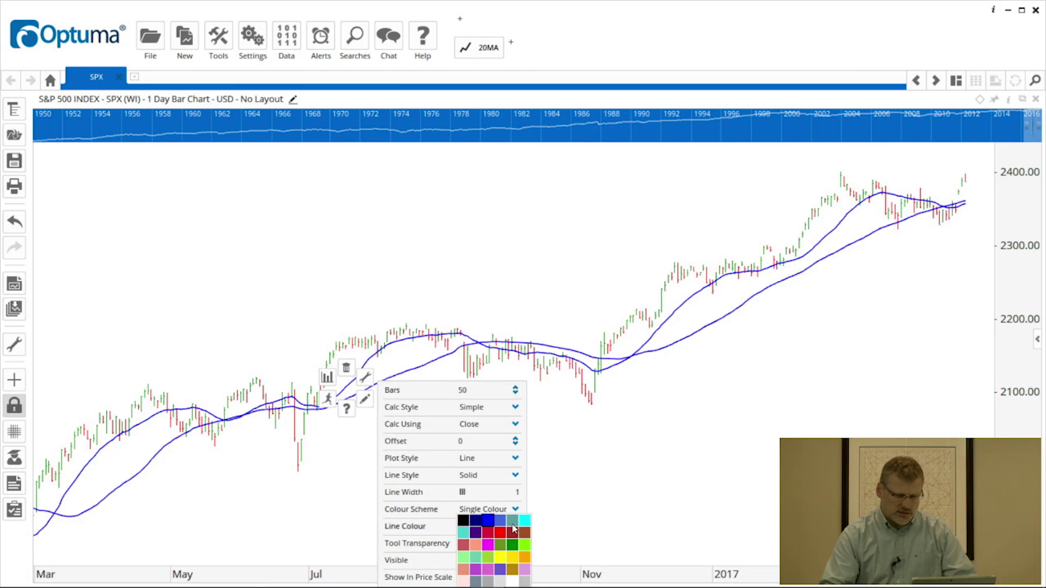
left_click(500, 534)
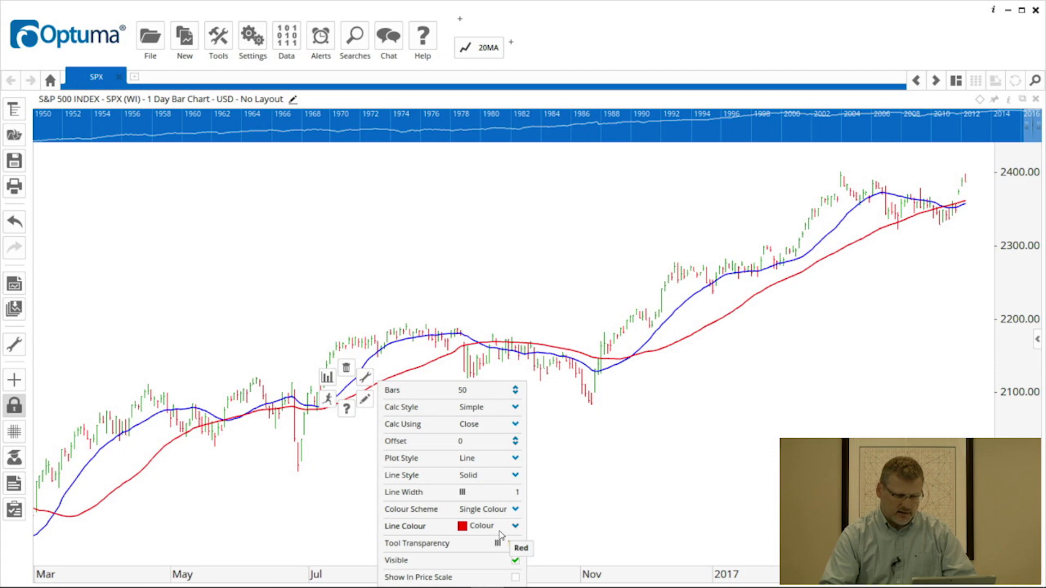
left_click(328, 399)
left_click(434, 224)
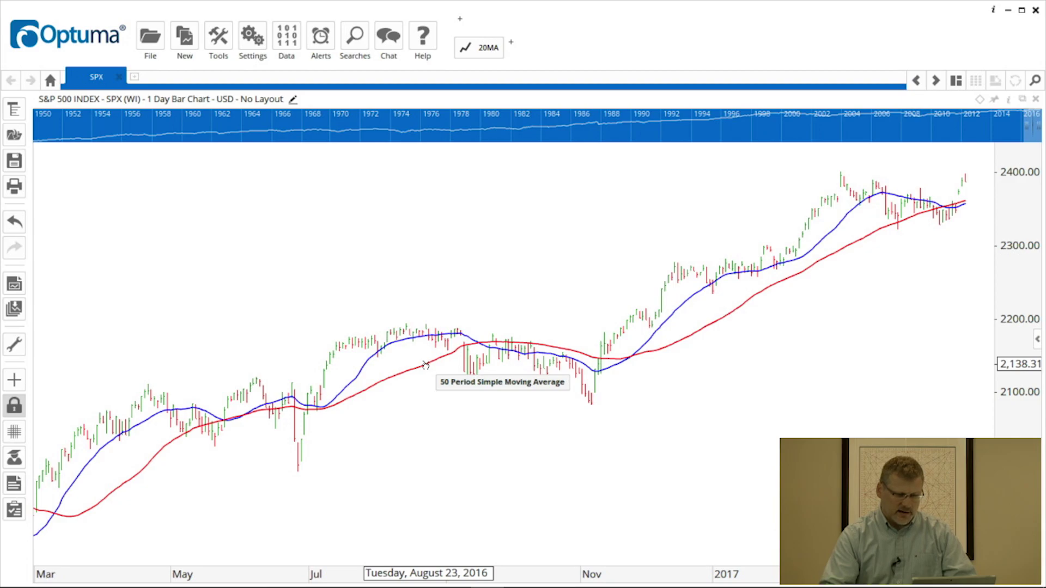
left_click_drag(448, 261, 533, 52)
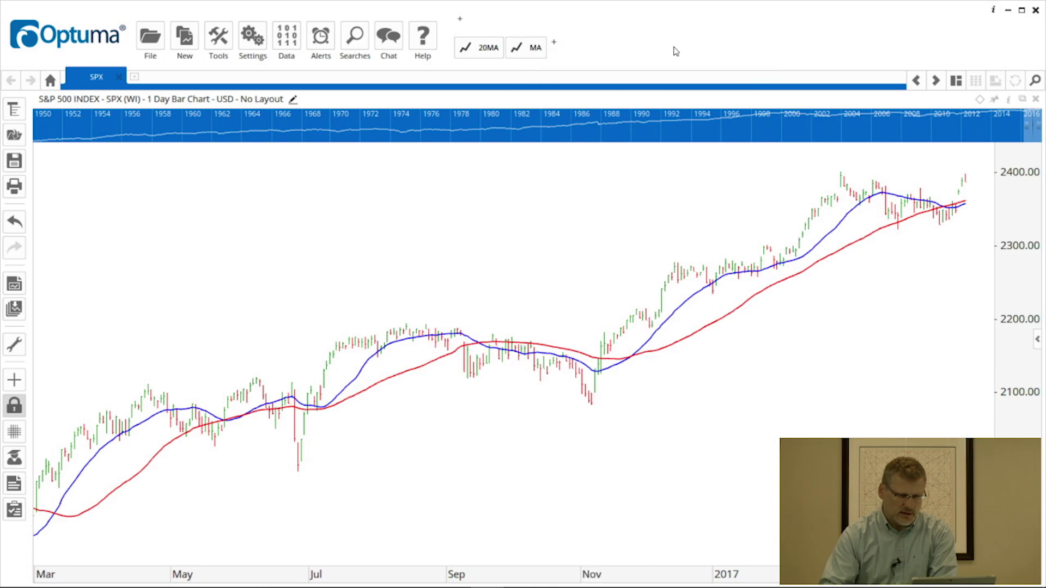
Relabel the new MA tool as 50MA and arrange it beside 20MA in one toolbar row.
right_click(525, 51)
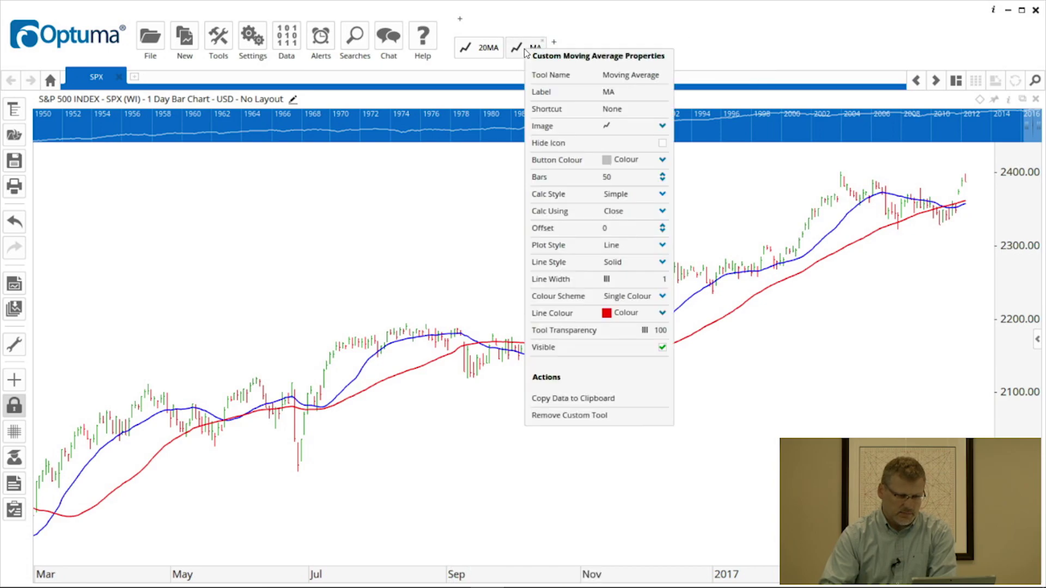
left_click(609, 91)
key("Home")
type("50")
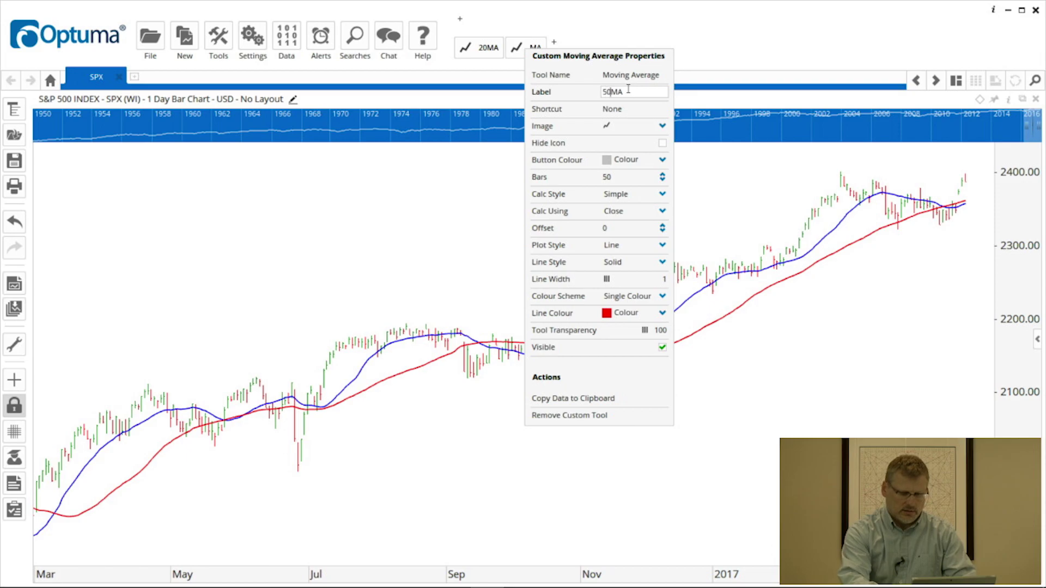
left_click(396, 257)
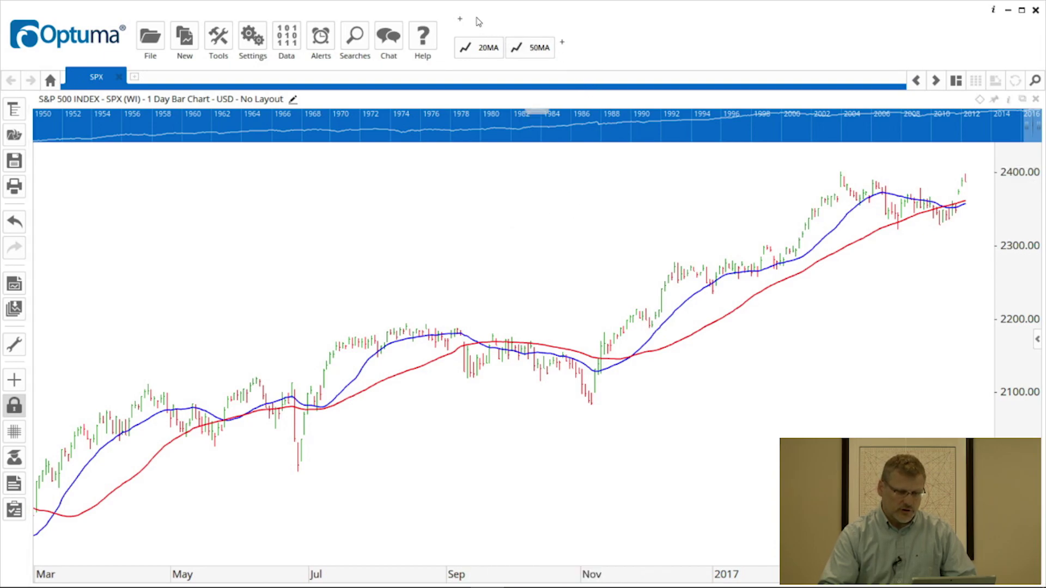
left_click_drag(474, 50, 479, 24)
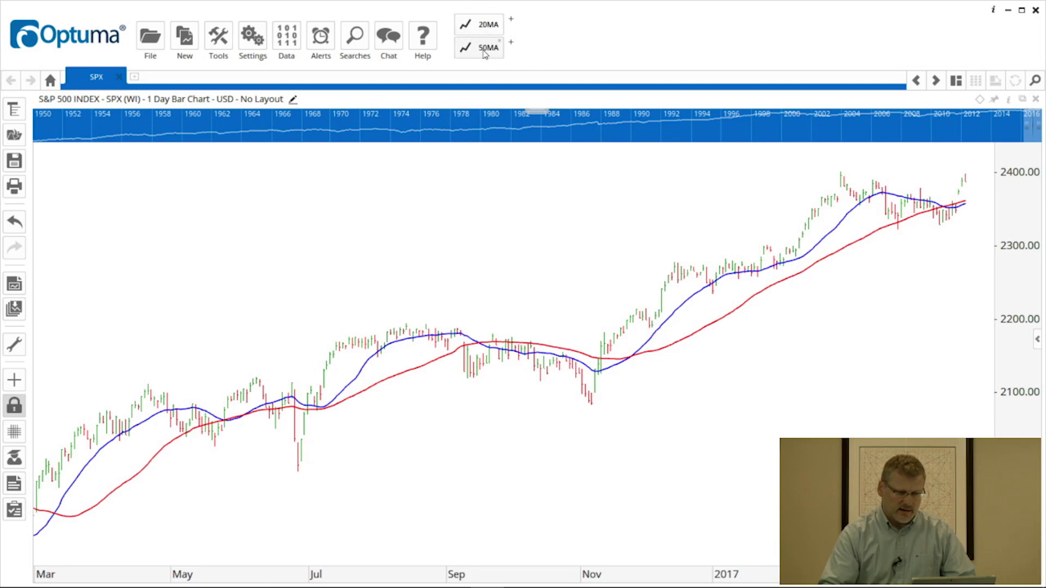
left_click_drag(490, 50, 540, 25)
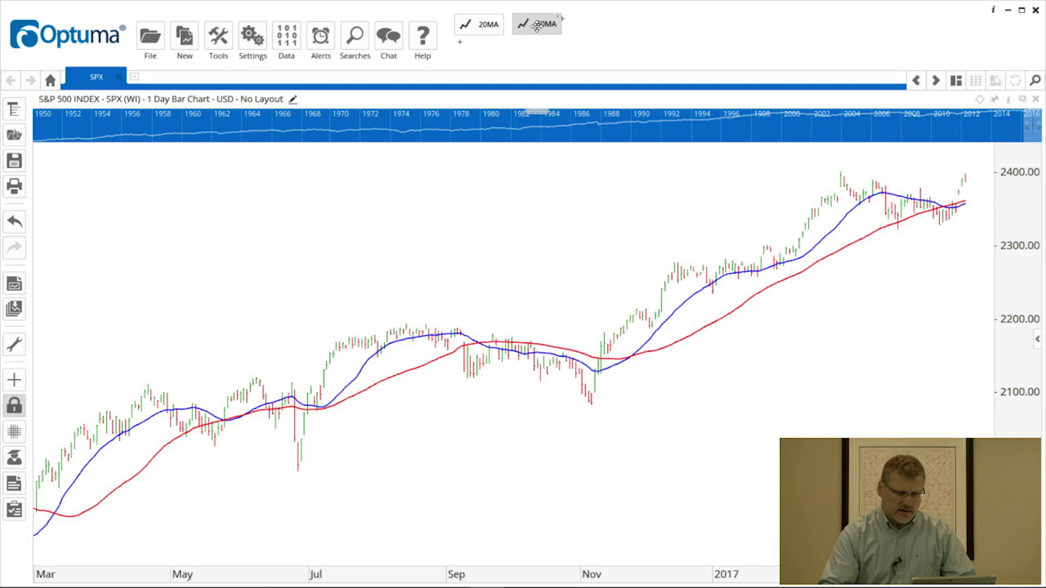
Set the toolbar's Button Style to Text Only.
left_click(564, 23)
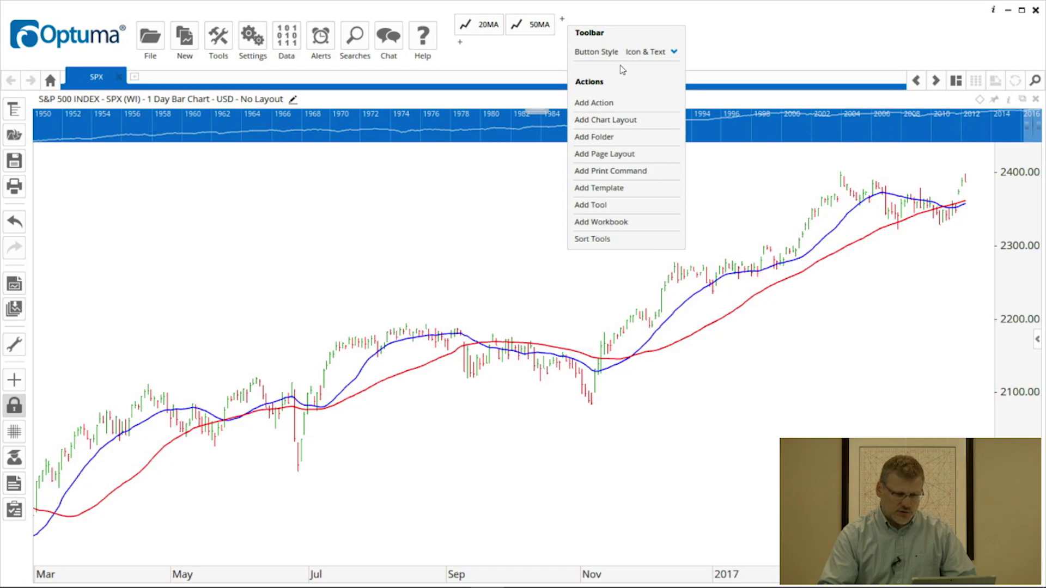
left_click(674, 53)
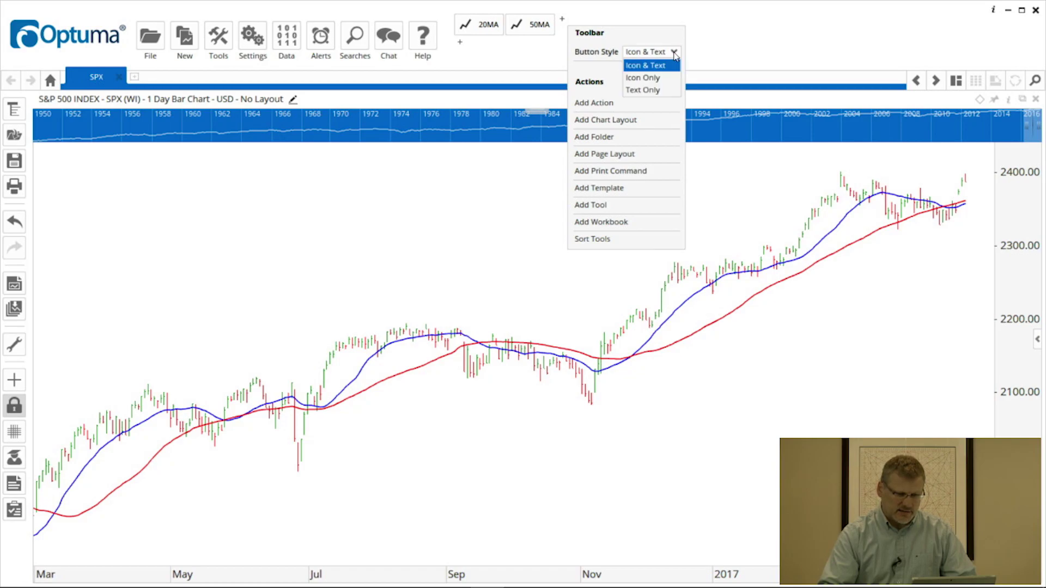
left_click(649, 90)
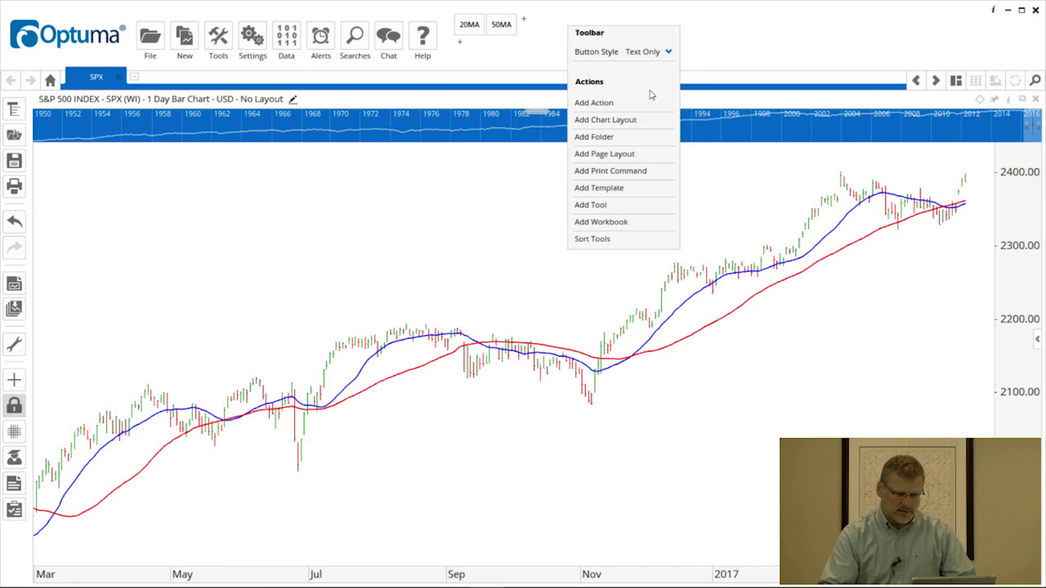
Add a toolbar folder labelled MvgAvg, move 50MA into it, and open it to check.
left_click(599, 137)
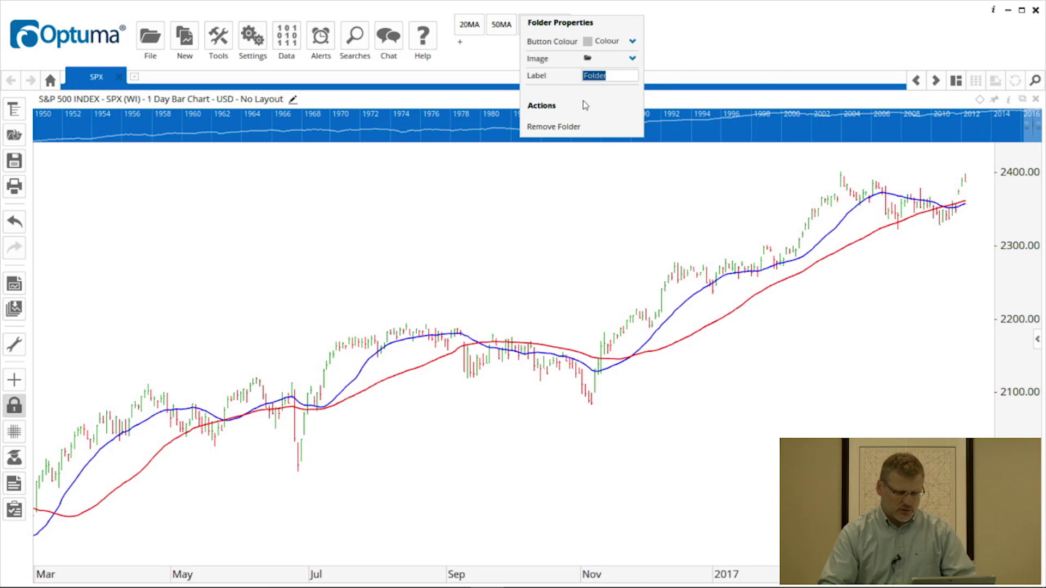
type("MvgAvg")
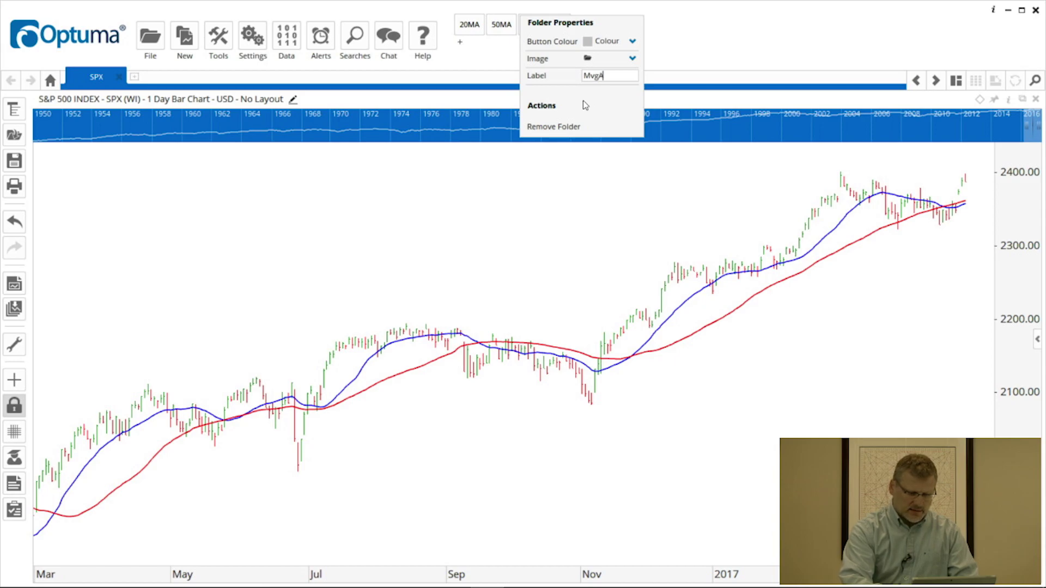
left_click(715, 38)
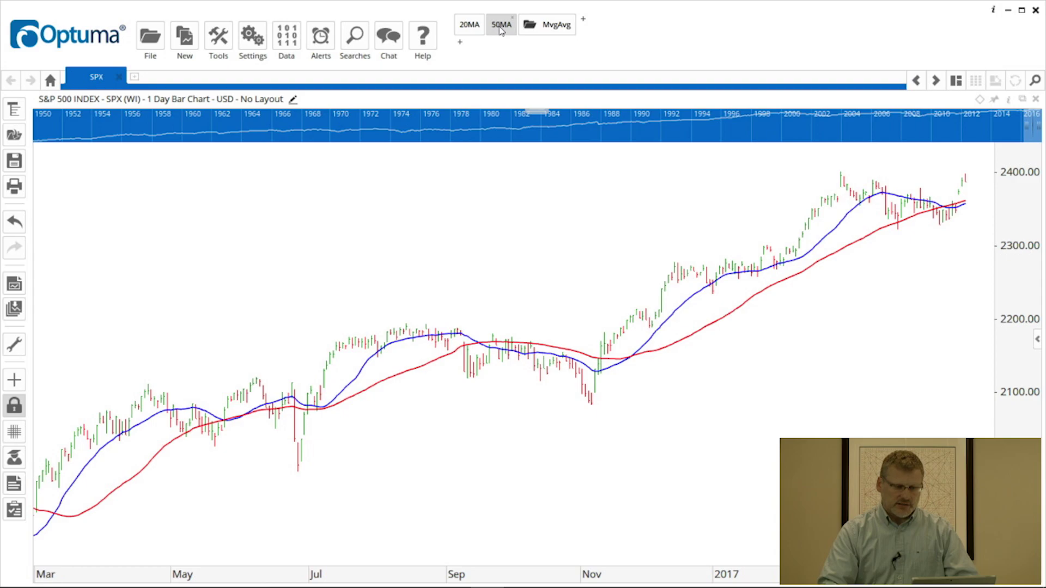
mouse_move(500, 30)
left_mouse_down()
mouse_move(512, 42)
mouse_move(470, 26)
mouse_move(512, 32)
mouse_move(484, 35)
left_mouse_up()
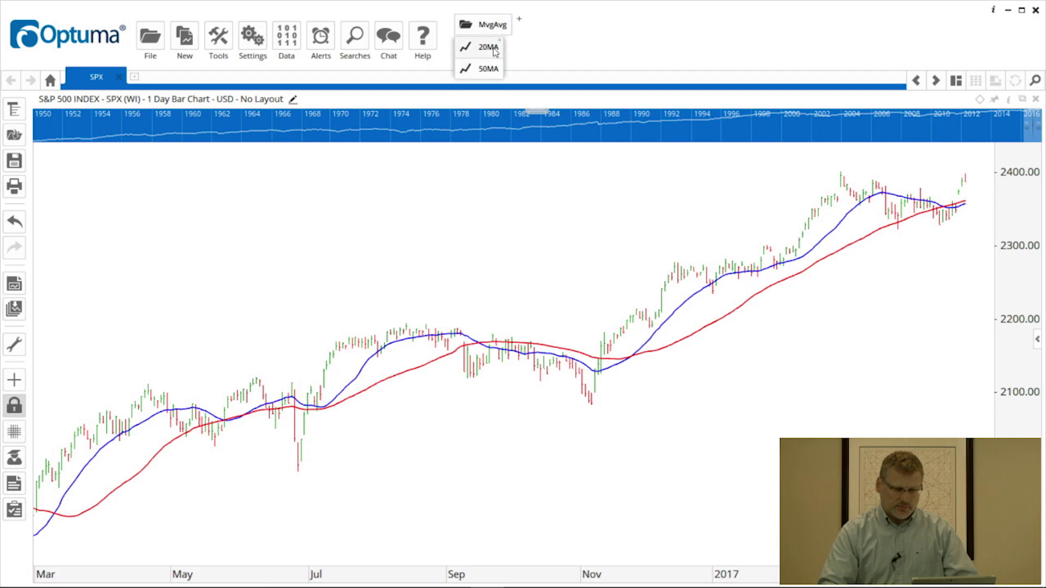
left_click(492, 27)
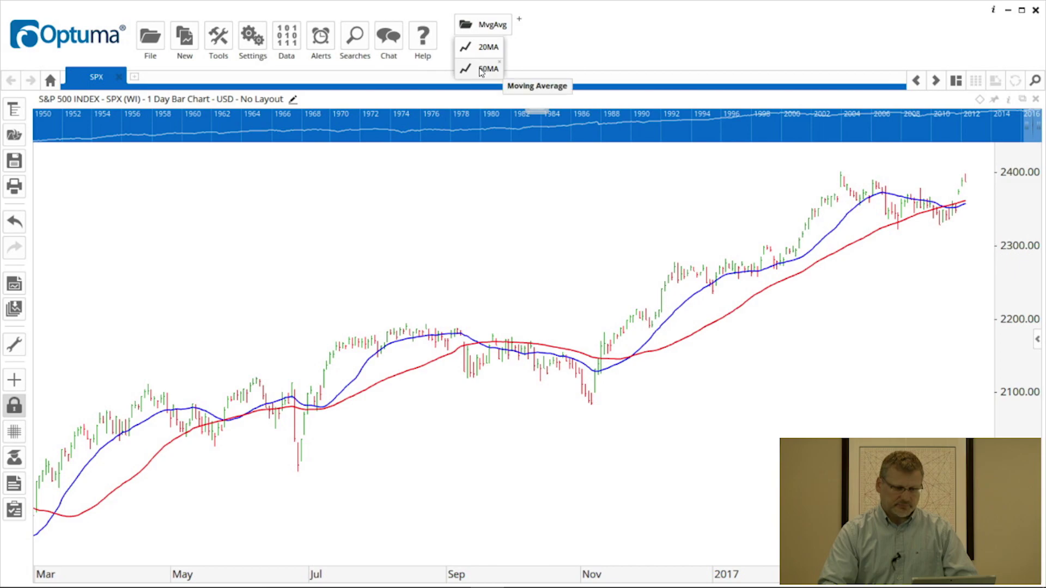
Edit the blue moving average to 200 bars and colour its line green.
right_click(448, 257)
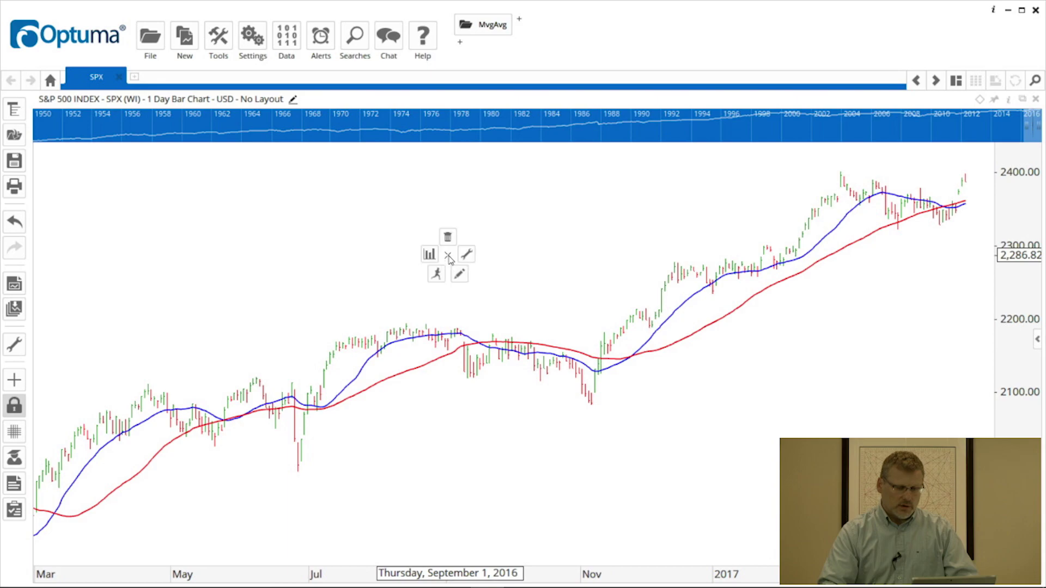
left_click(466, 255)
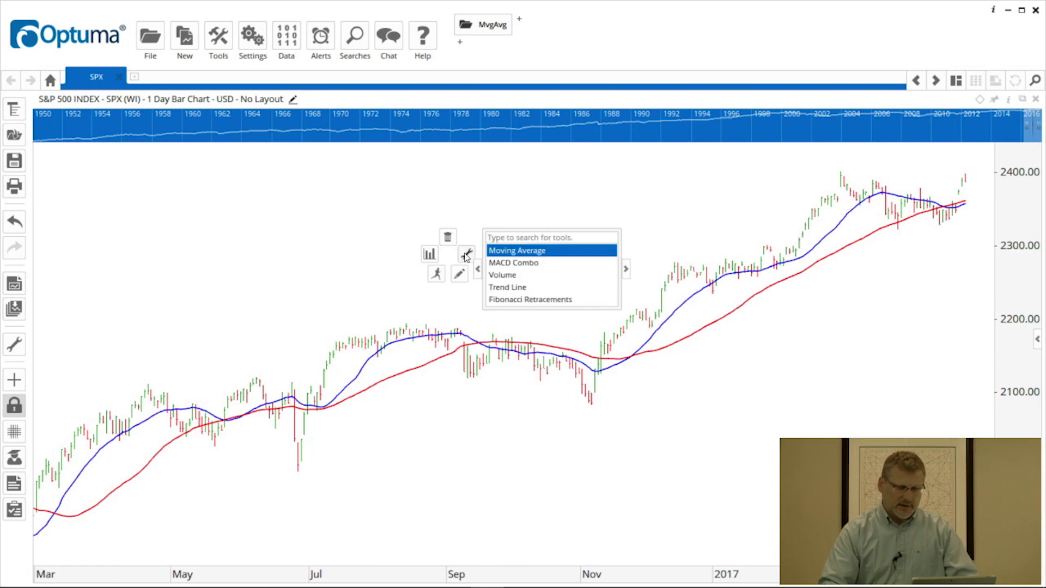
key("Escape")
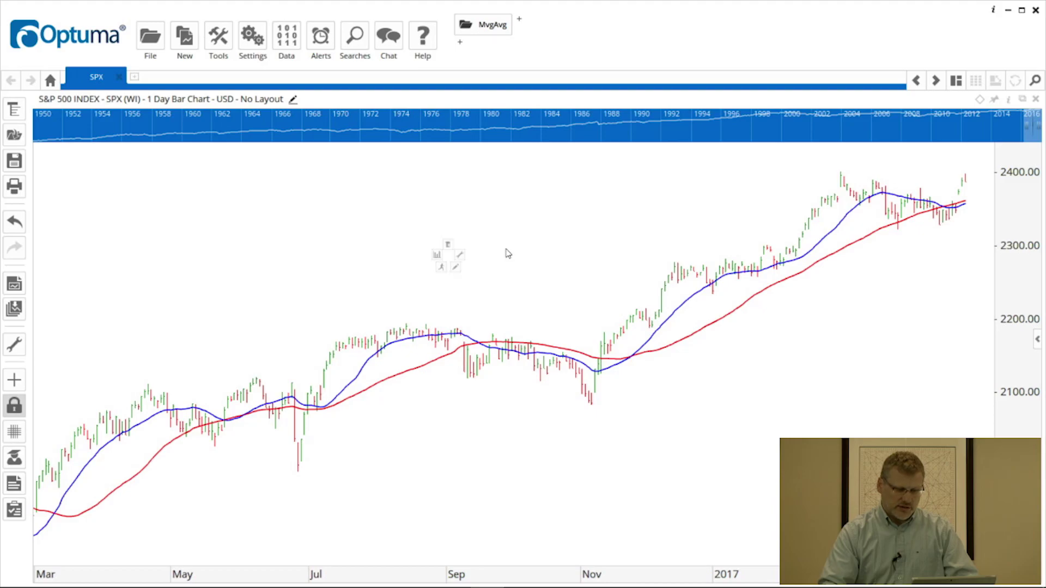
left_click(364, 370)
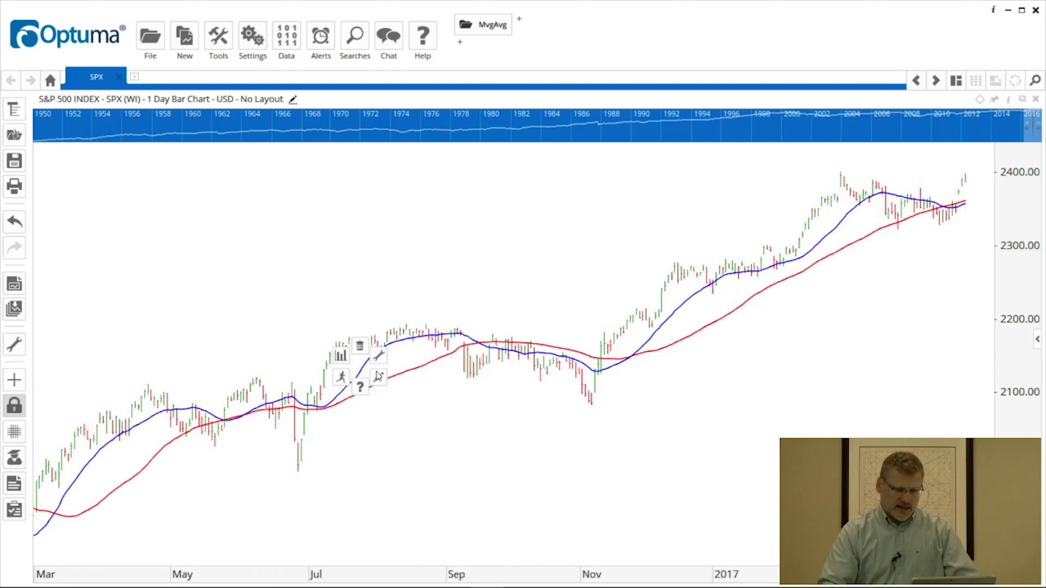
left_click(378, 377)
left_click(488, 390)
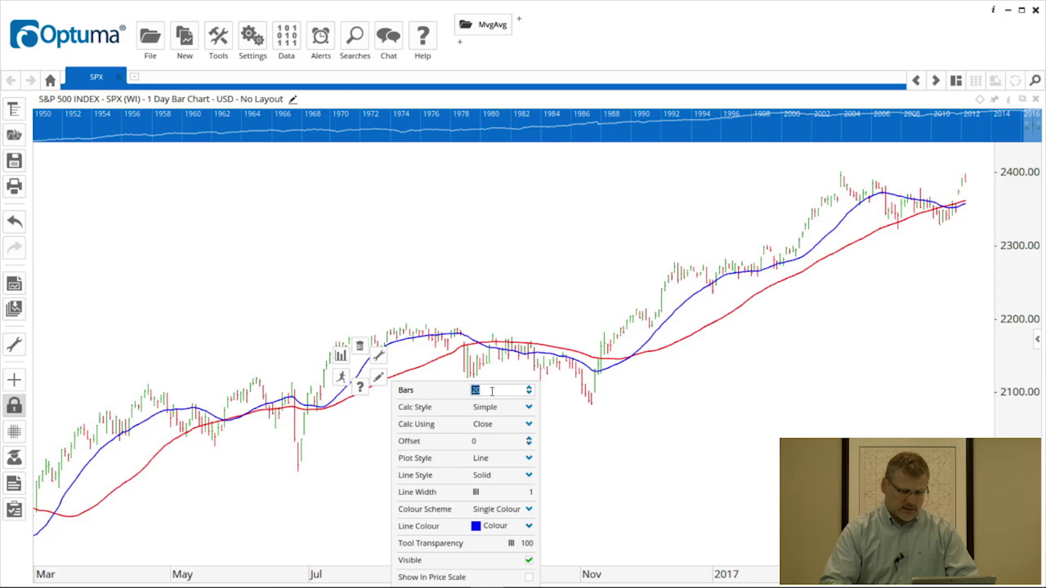
type("0")
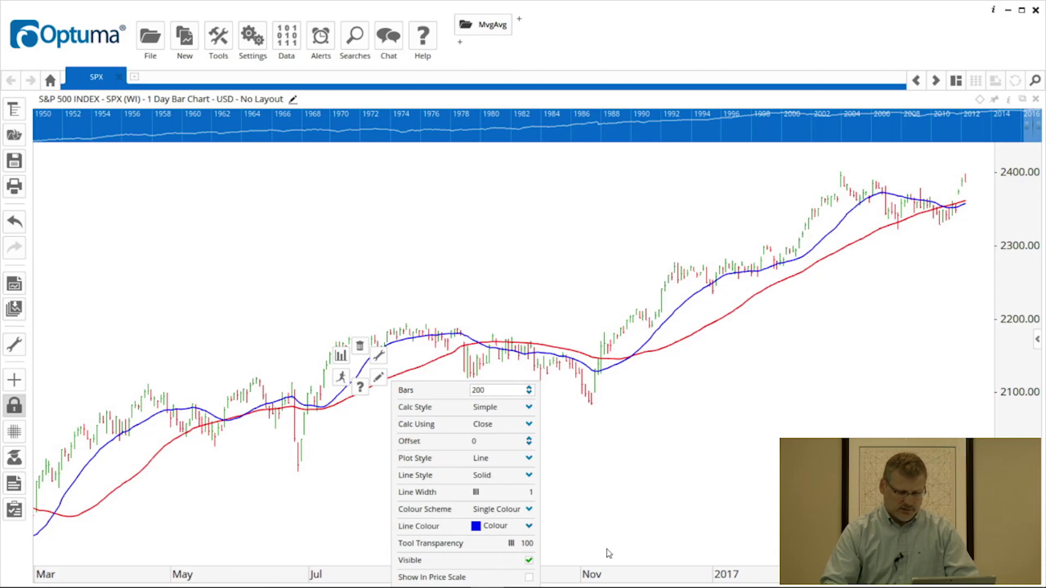
left_click(529, 527)
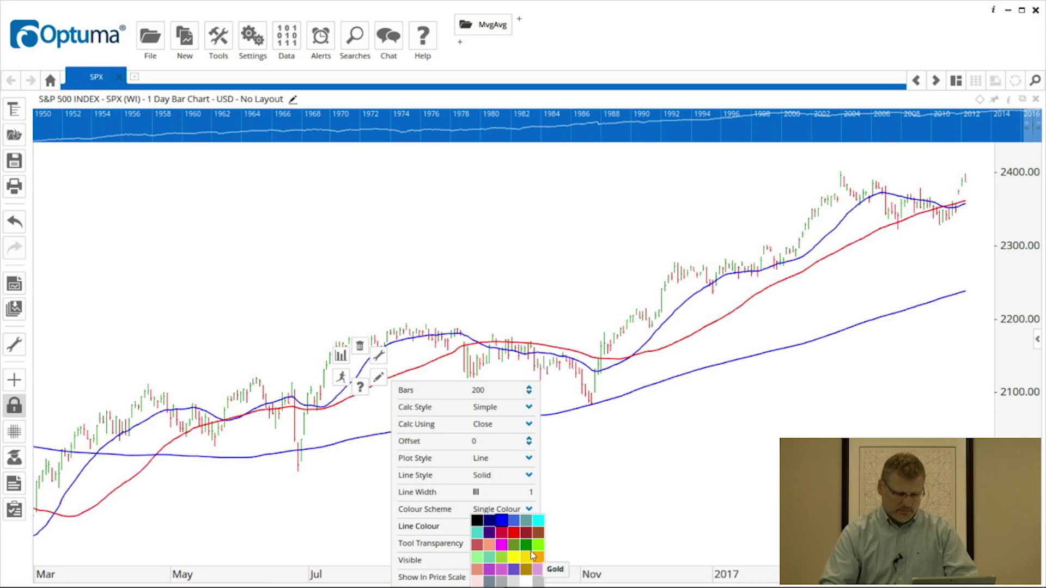
left_click(530, 547)
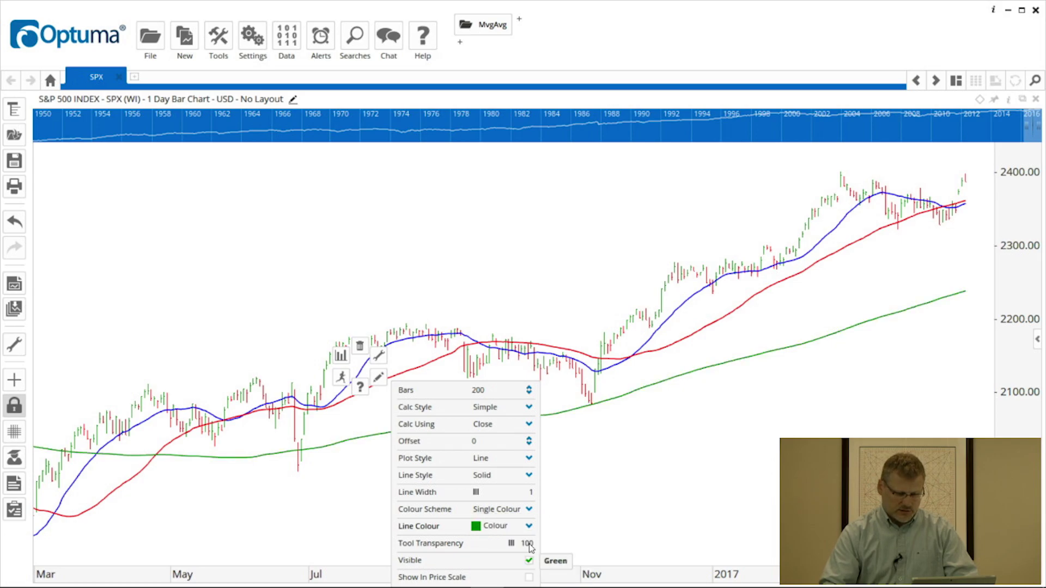
left_click(665, 425)
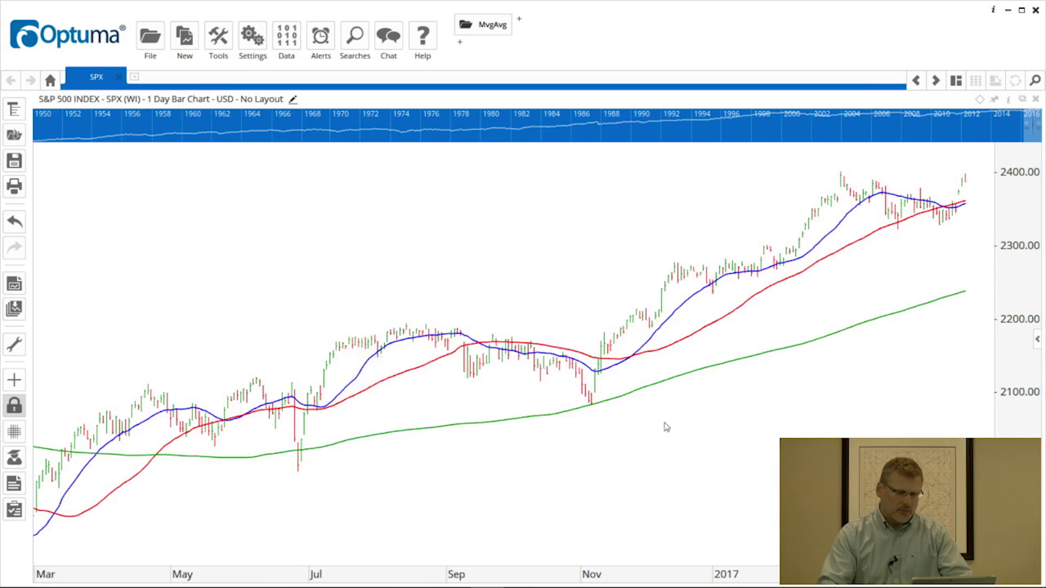
Multi-select the green, red and blue moving averages and bring up their reuse options.
left_click(479, 424)
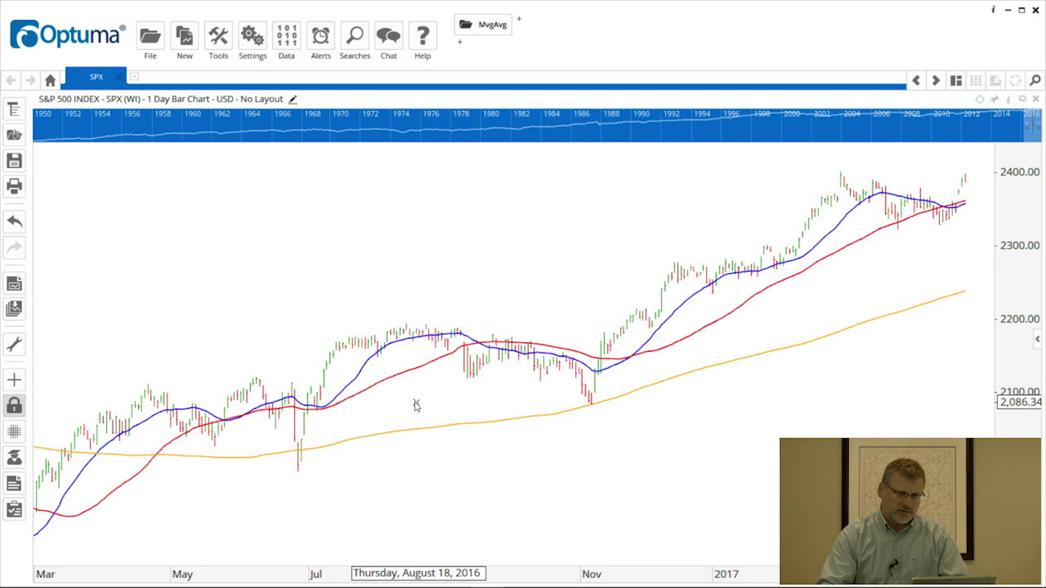
left_click(404, 373)
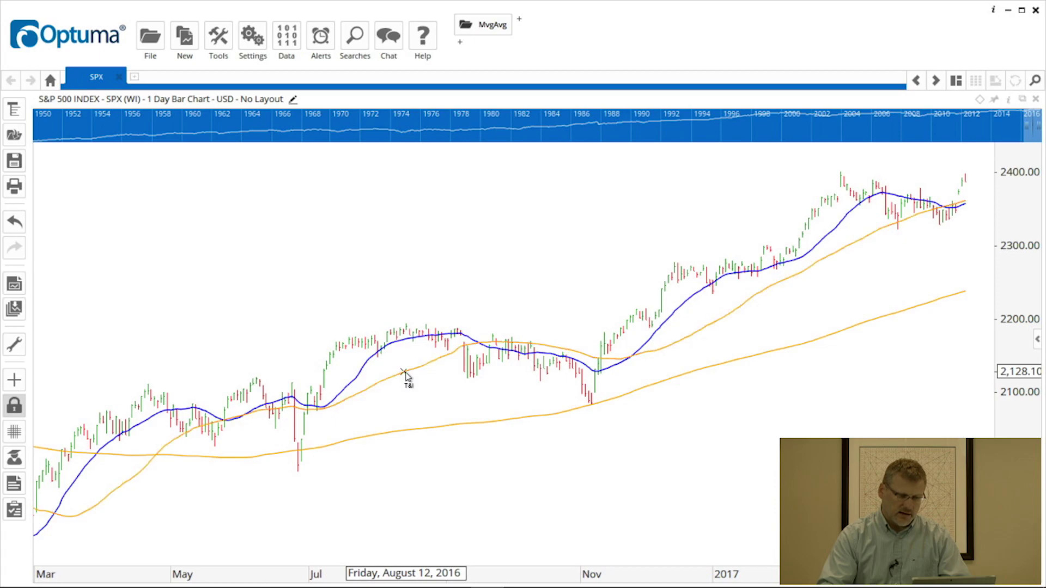
left_click(368, 362)
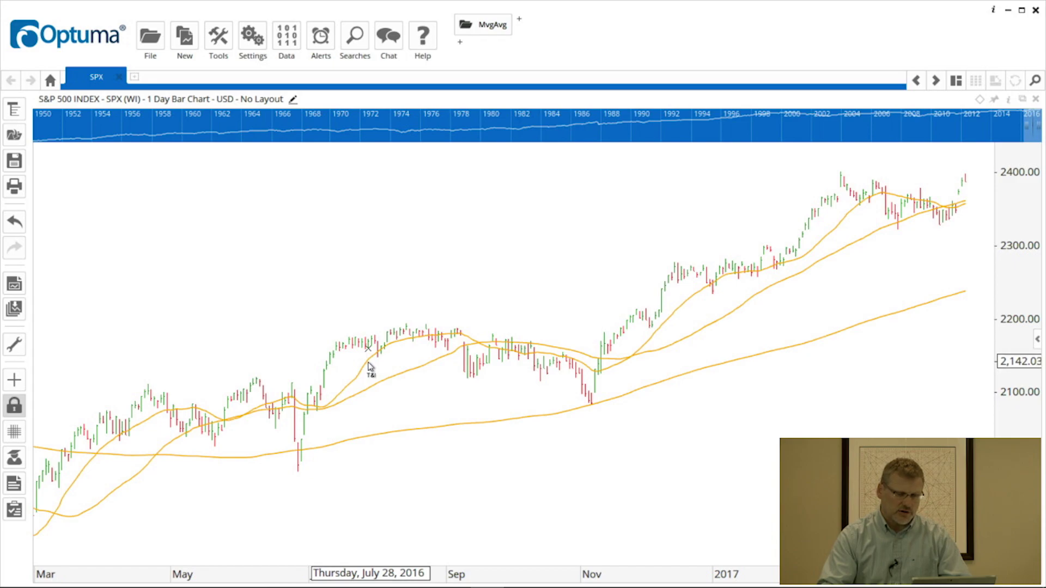
mouse_move(368, 366)
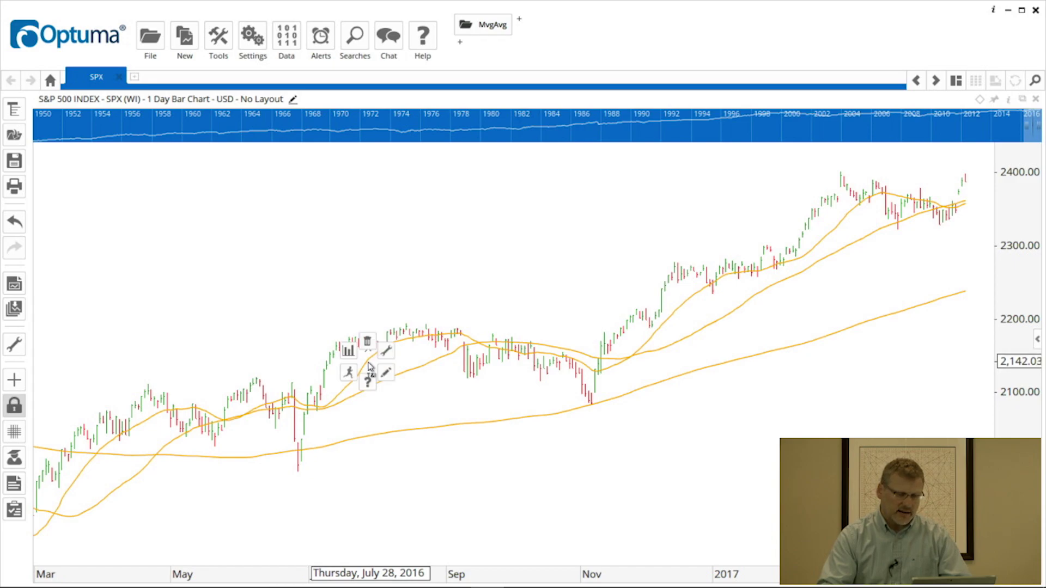
left_click(349, 373)
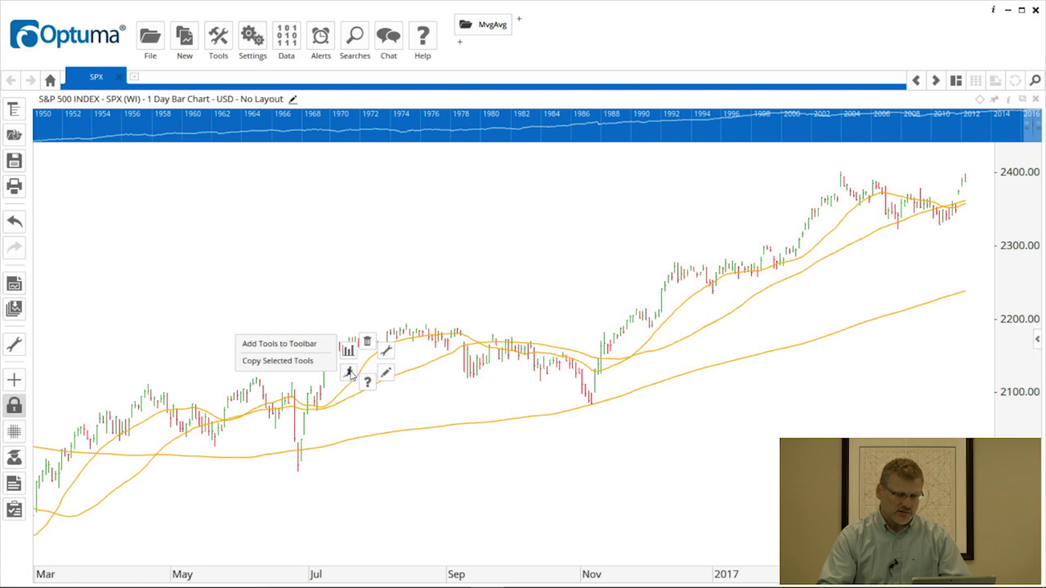
Add the three selected moving averages to the toolbar and review each one's settings.
left_click(284, 349)
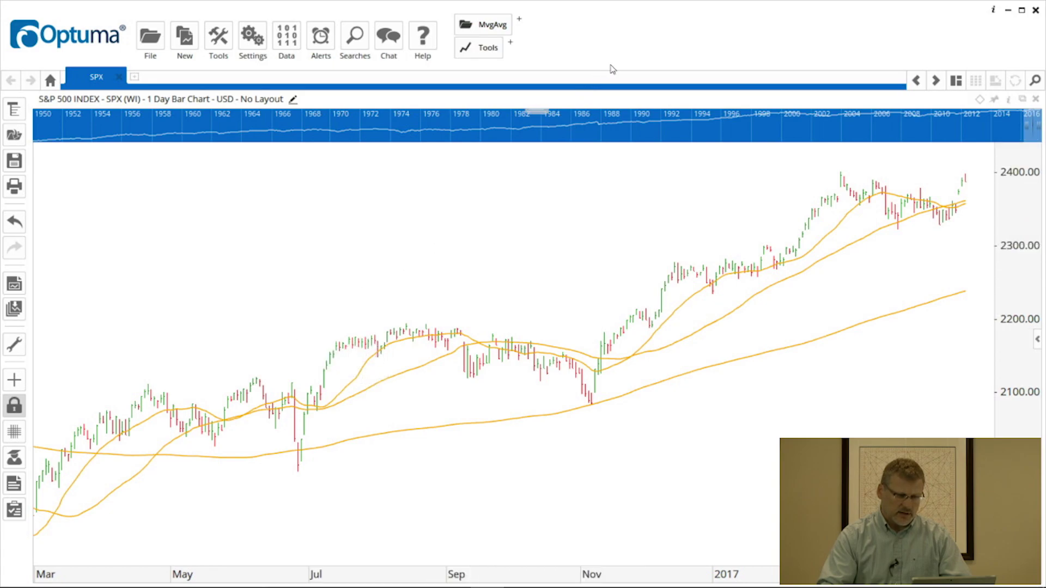
right_click(492, 55)
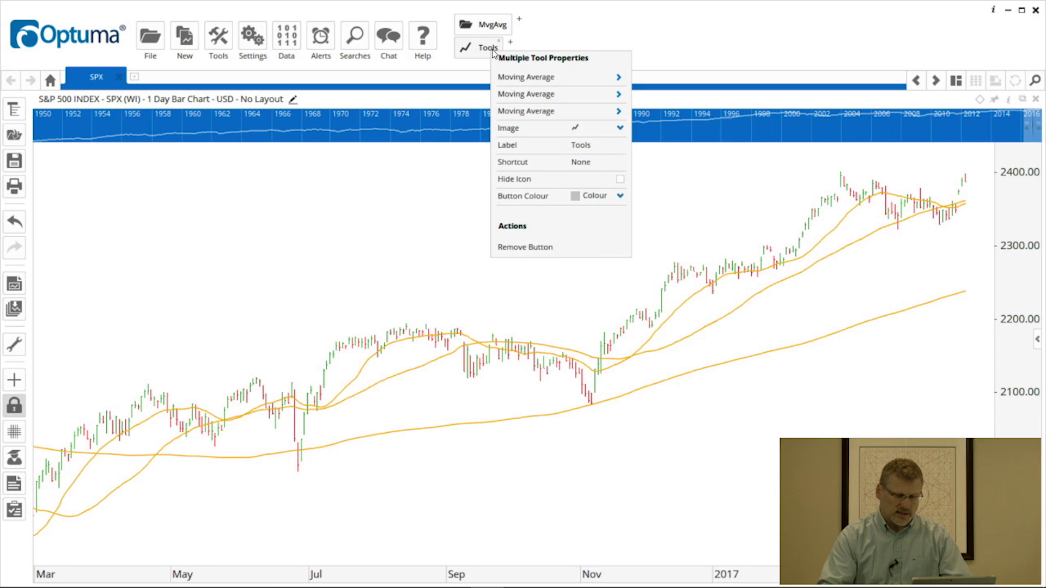
left_click(549, 78)
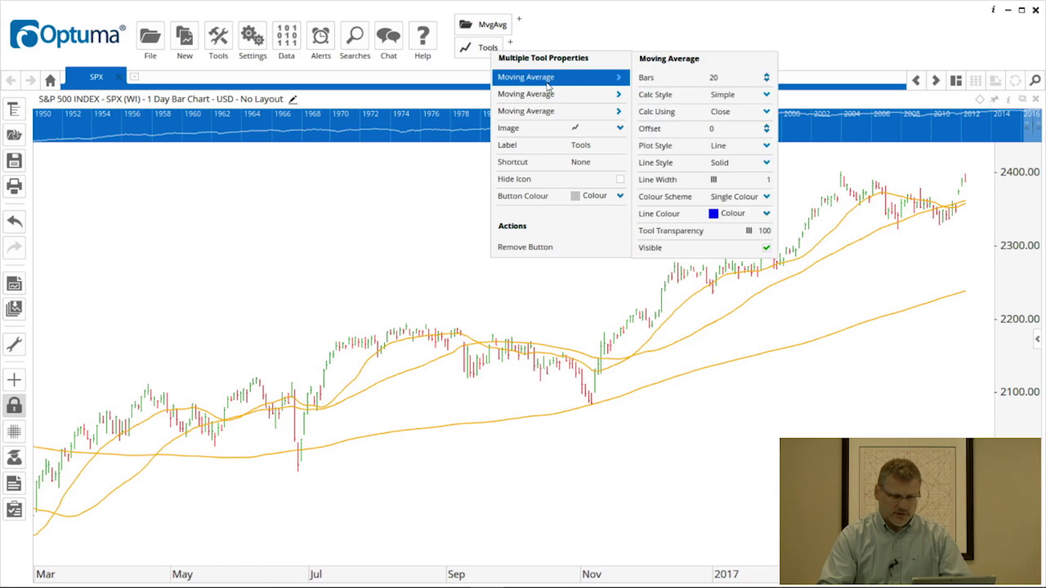
left_click(547, 96)
left_click(543, 112)
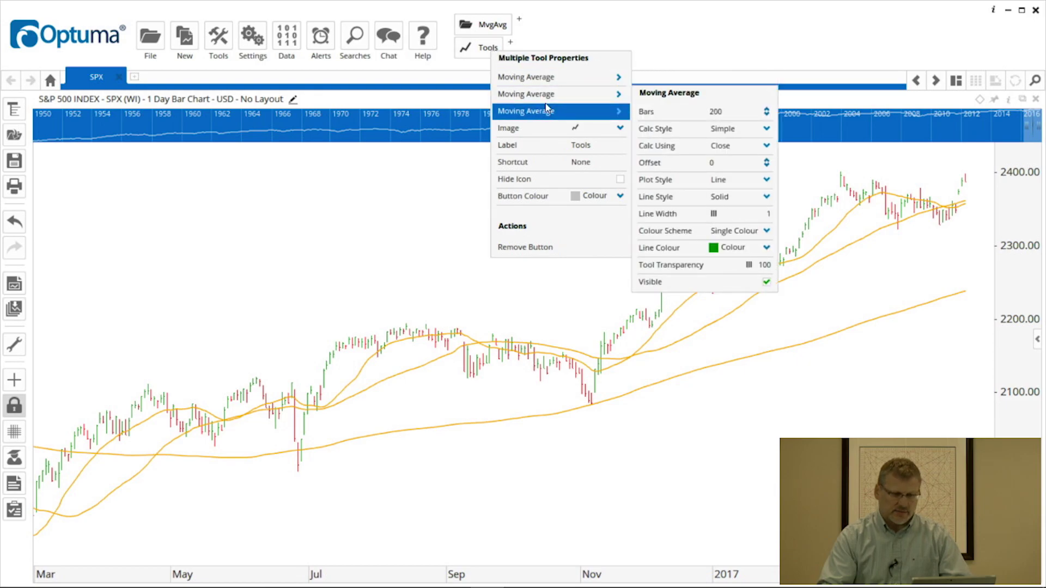
left_click(558, 77)
left_click(557, 64)
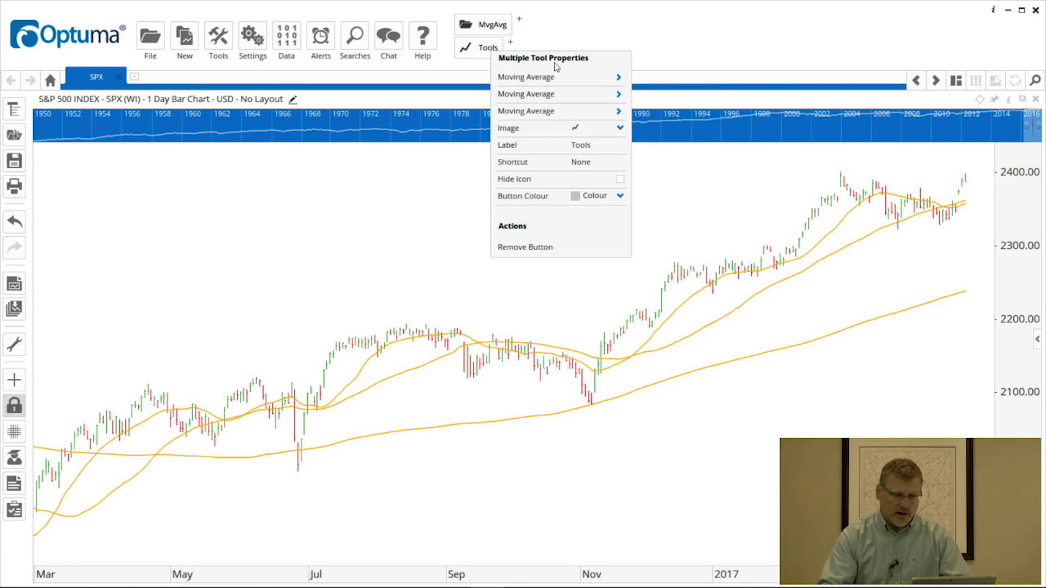
Label the new toolbar button 3MAs.
left_click(596, 148)
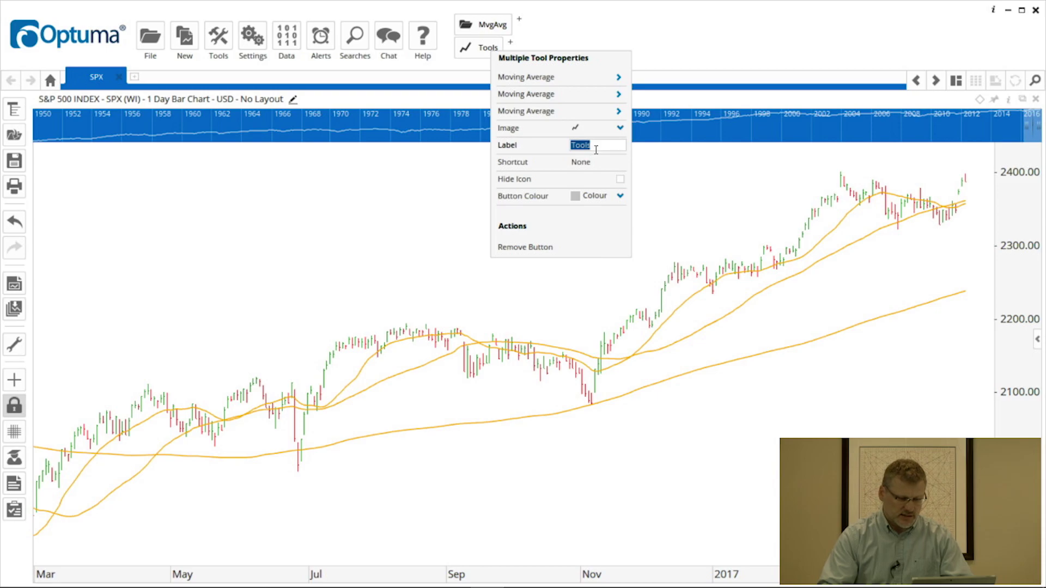
type("#")
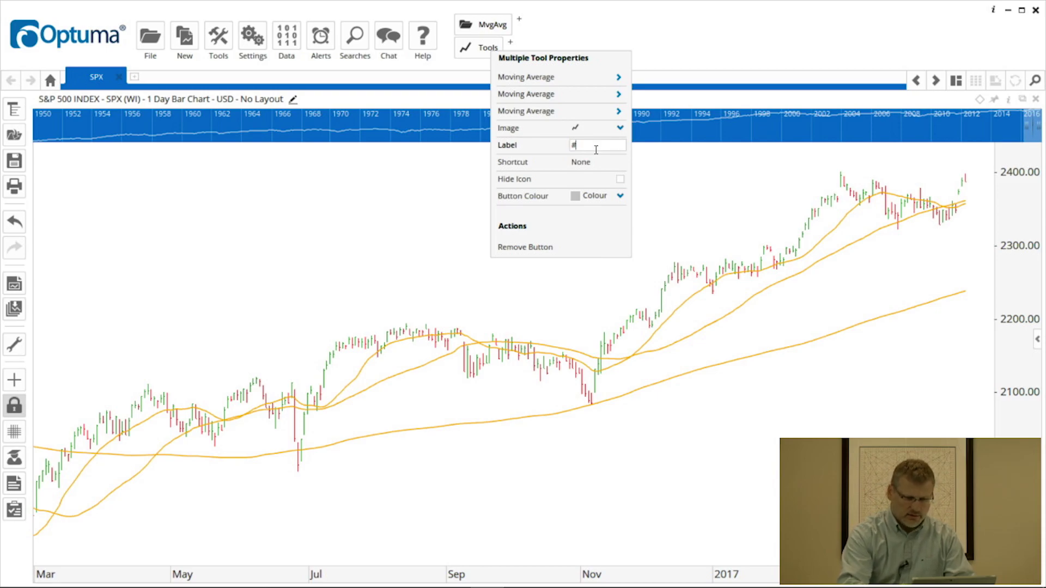
type("3")
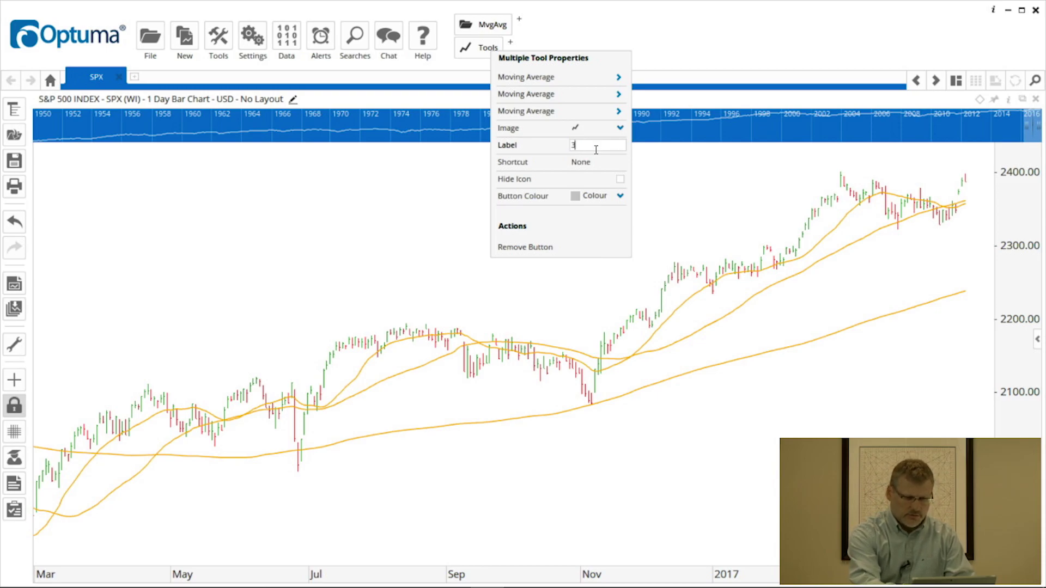
type("MA")
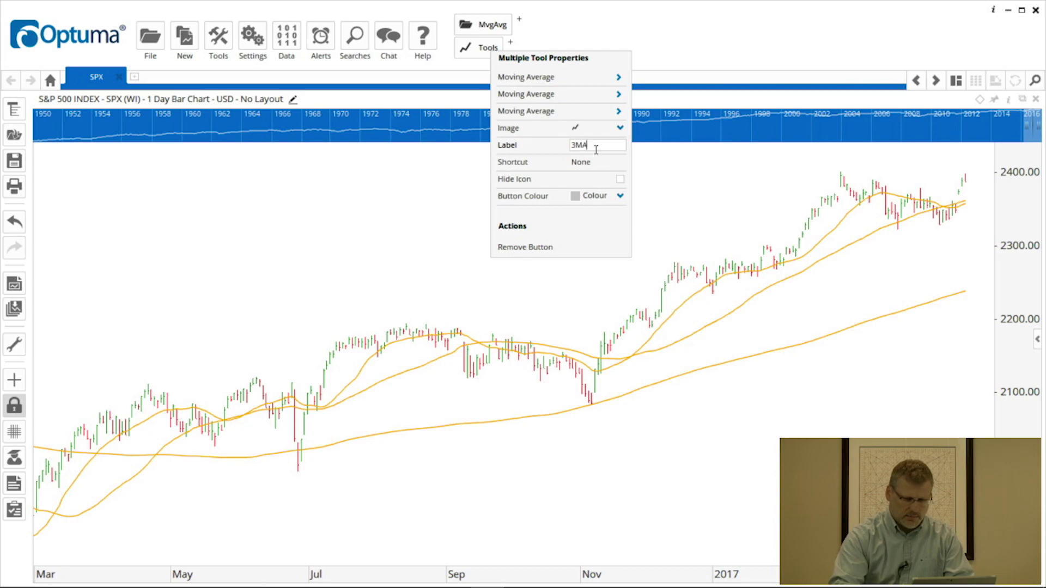
type("s")
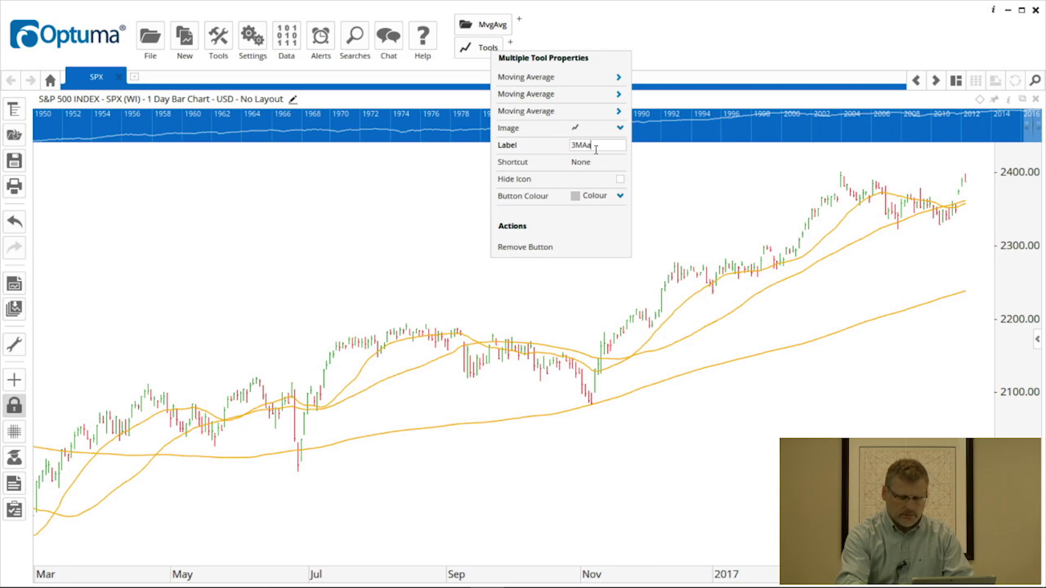
left_click(705, 184)
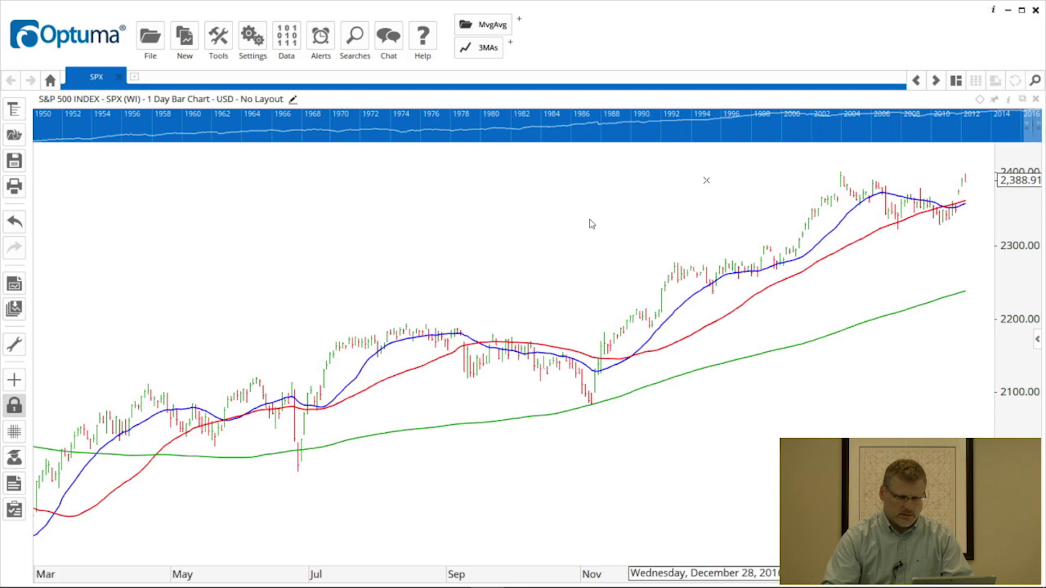
Open a CBA daily candlestick chart in a new tab.
left_click(135, 77)
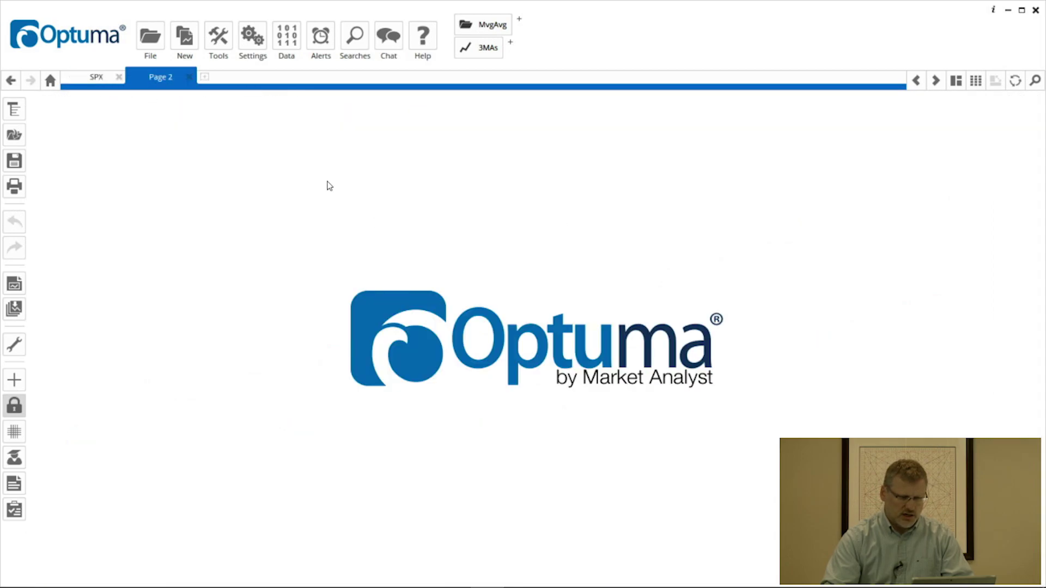
type("CBA")
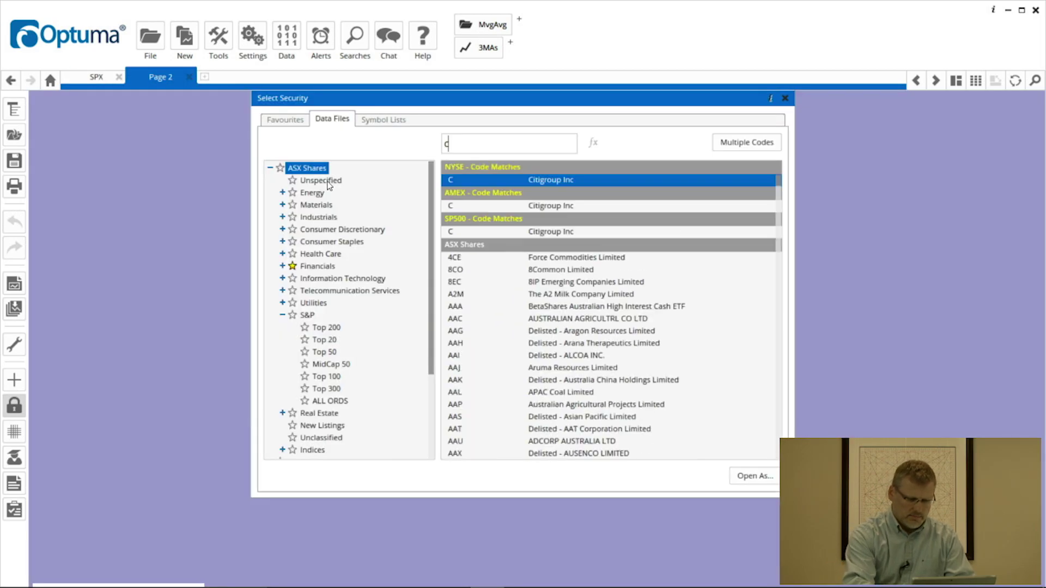
key("Return")
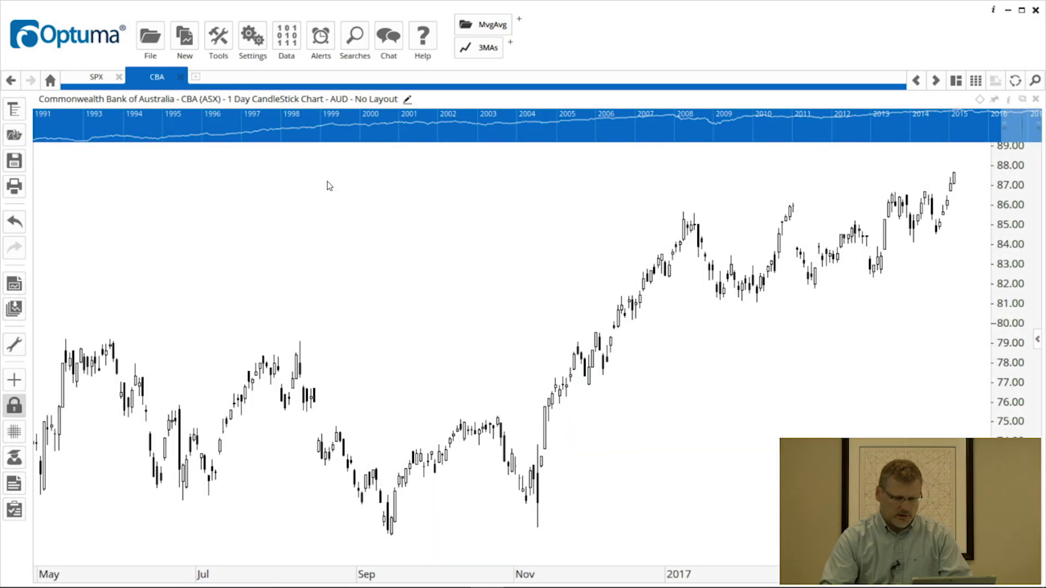
Apply the three moving averages from the 3MAs button, then show the toolbar actions list.
left_click(483, 53)
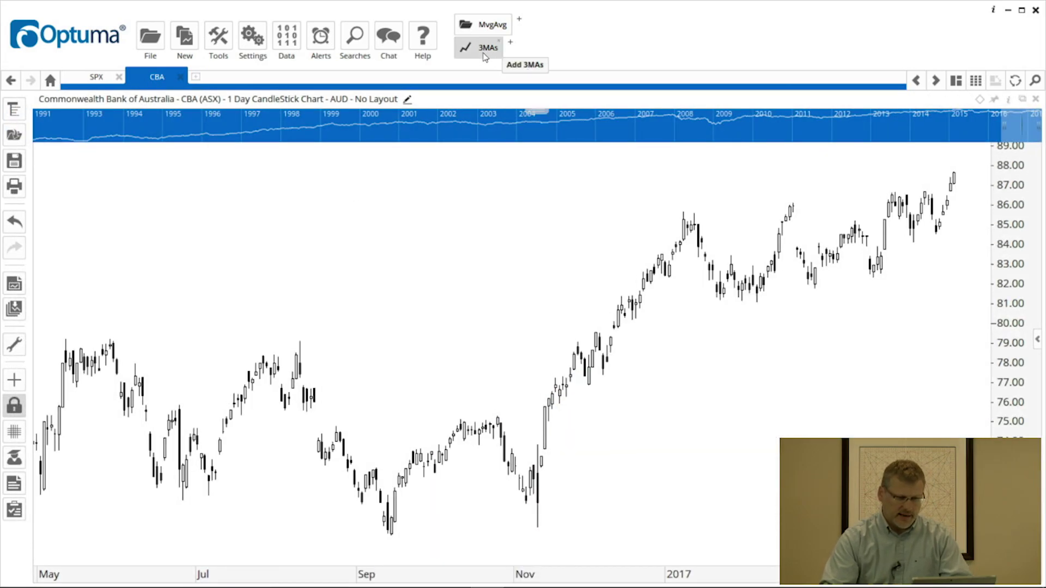
left_click(490, 253)
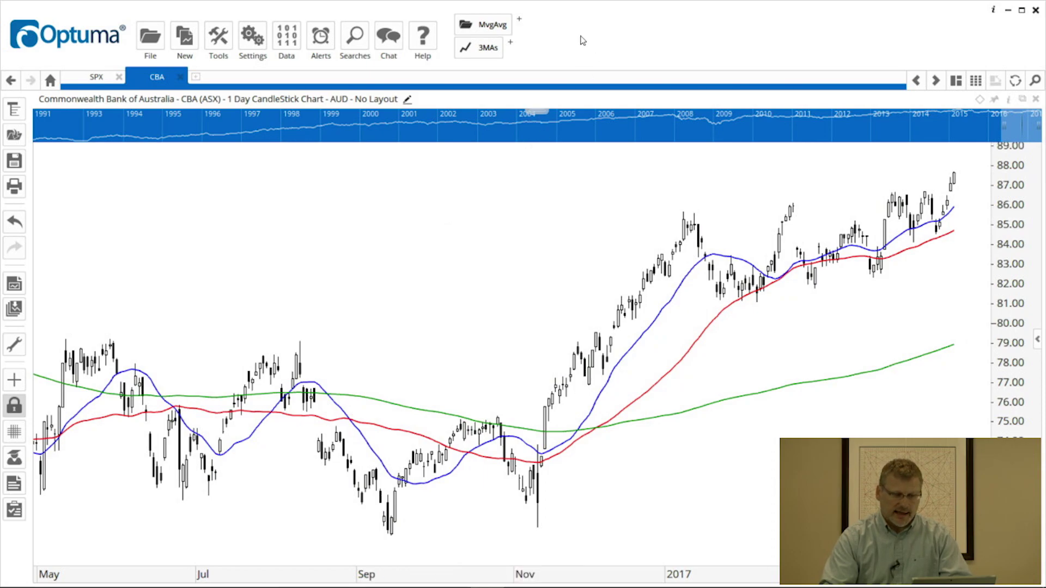
left_click(511, 44)
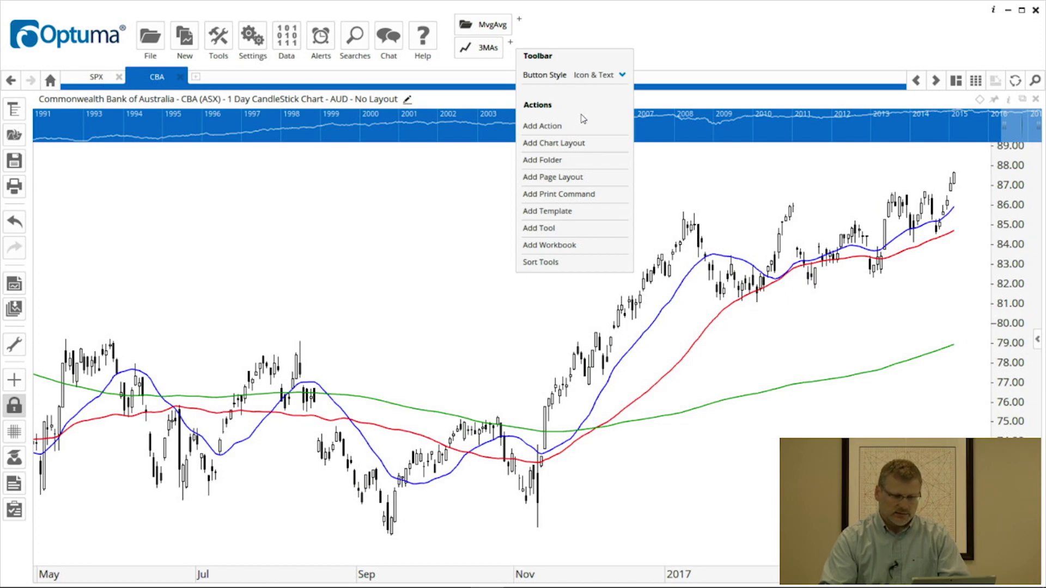
left_click(446, 229)
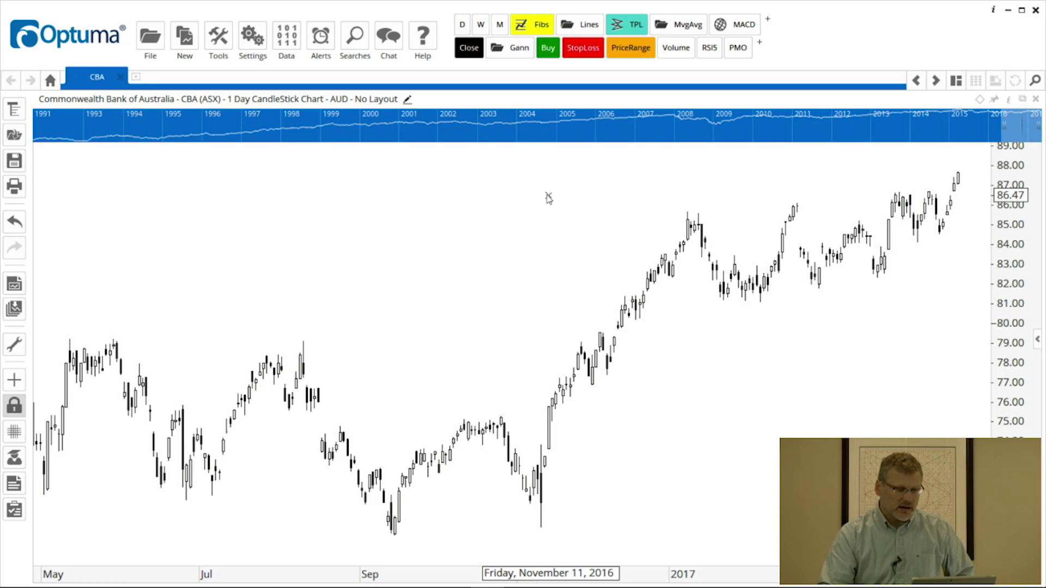
left_click(468, 49)
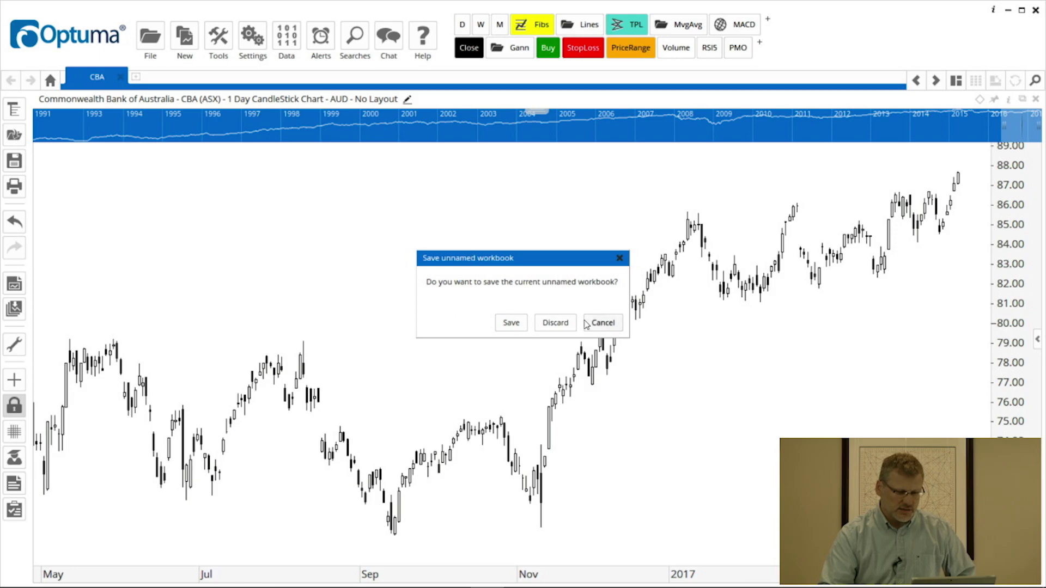
left_click(603, 322)
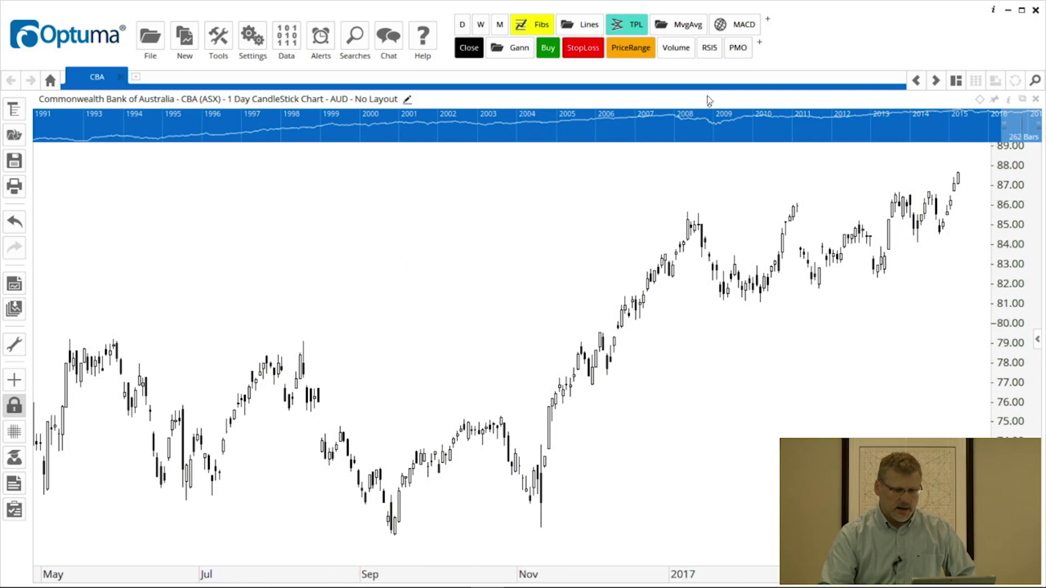
Add a new toolbar action set to Logarithmic Scale.
left_click(760, 44)
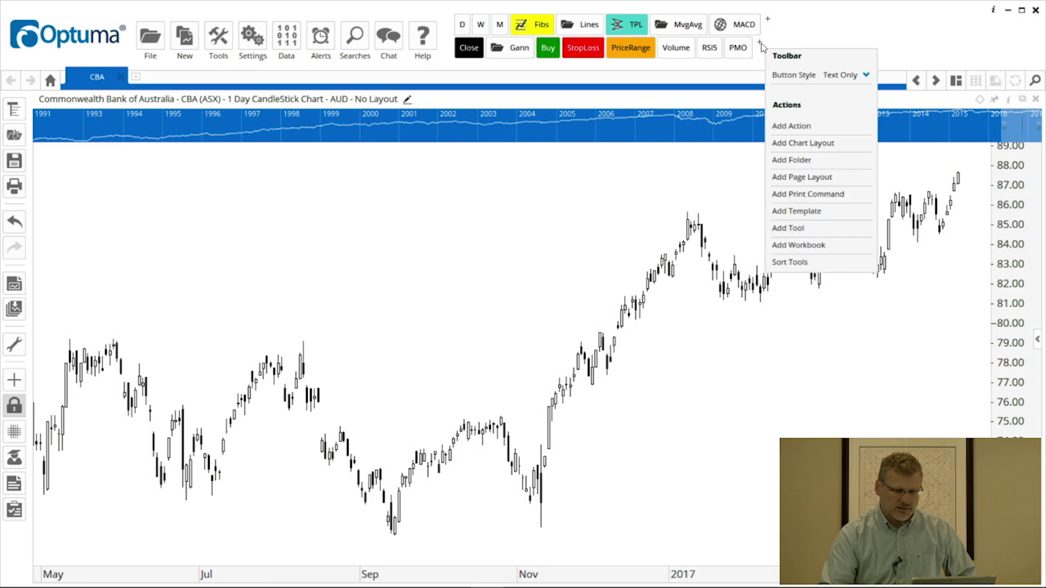
left_click(796, 127)
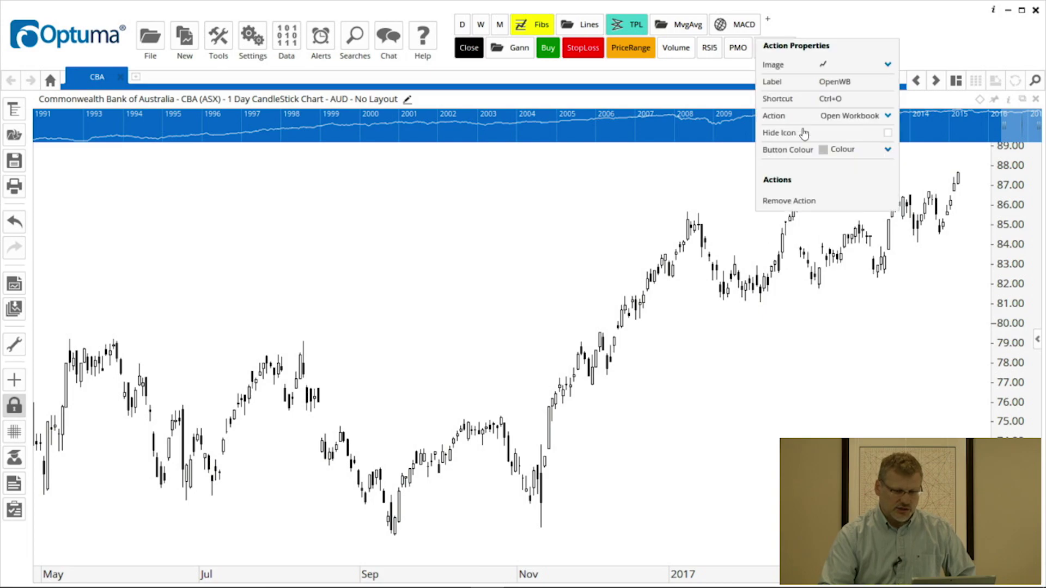
left_click(888, 116)
scroll(899, 189, "up", 3)
scroll(901, 187, "up", 1)
scroll(901, 188, "down", 3)
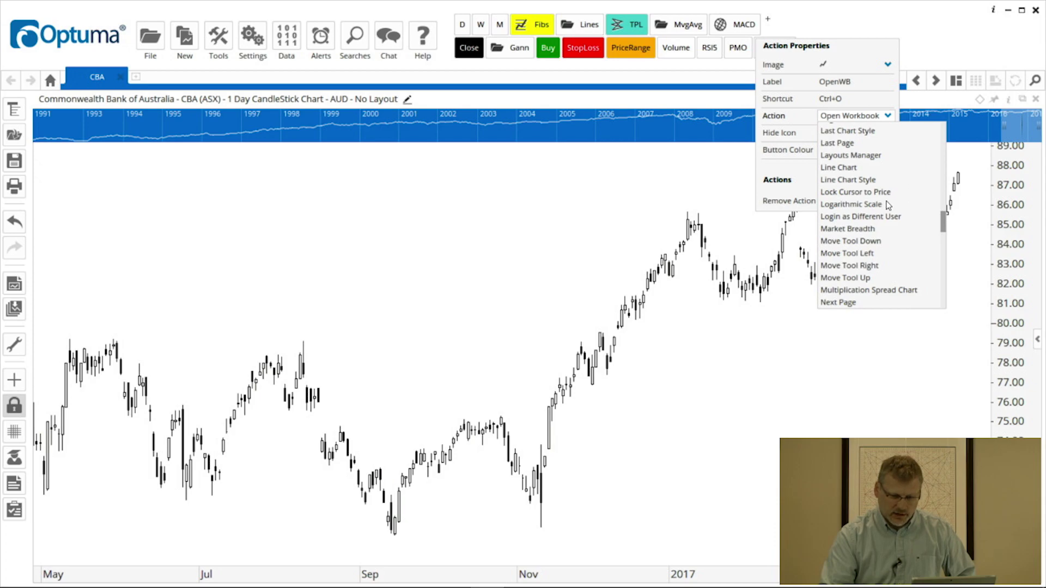
left_click(851, 205)
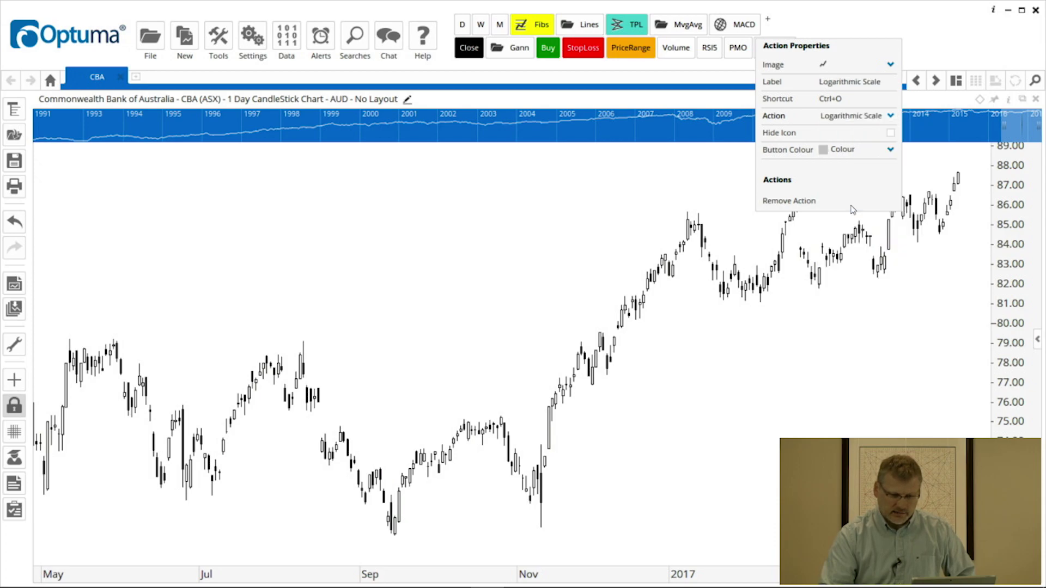
Close the action setup and toggle the CBA chart's logarithmic price scale with the new button.
left_click(549, 203)
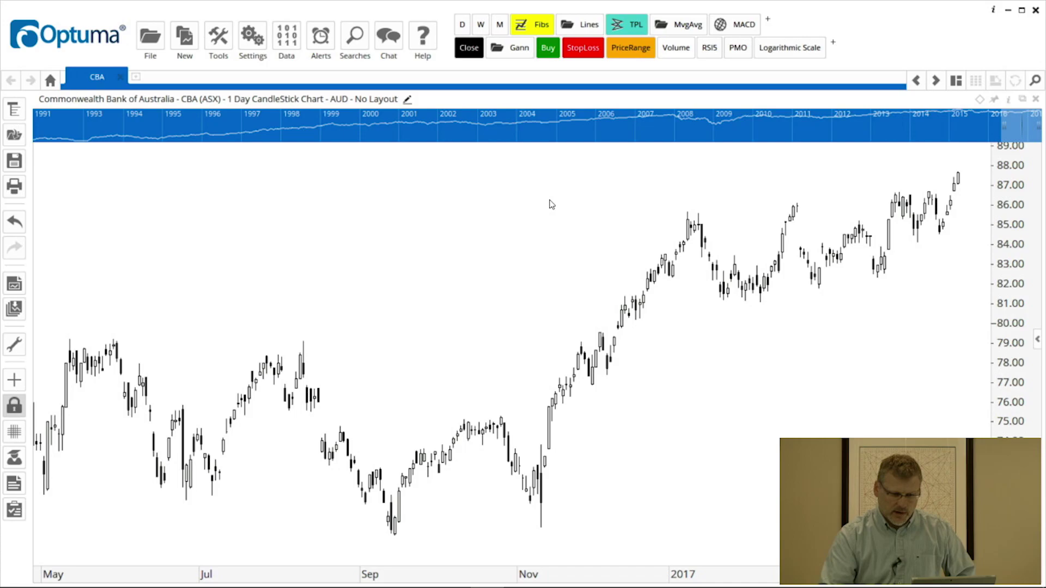
left_click(784, 50)
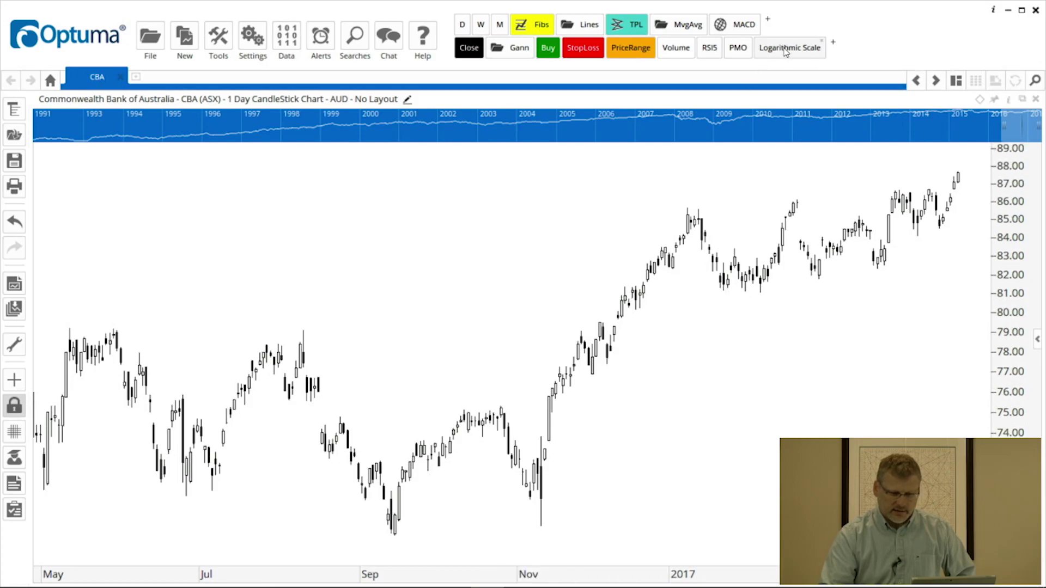
left_click(785, 49)
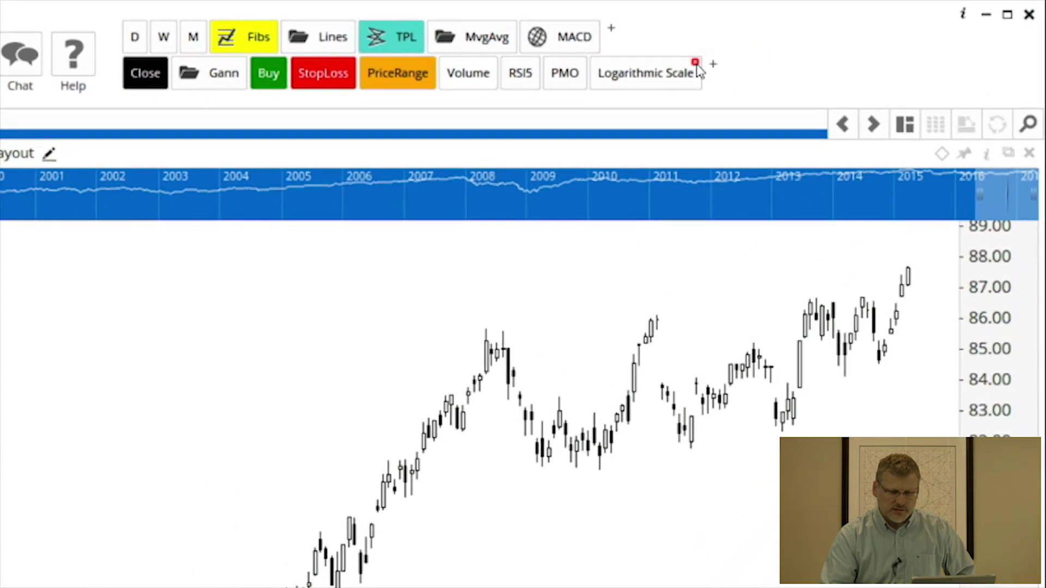
Delete the Logarithmic Scale toolbar action, then view weekly and monthly candles before returning to daily.
left_click(695, 63)
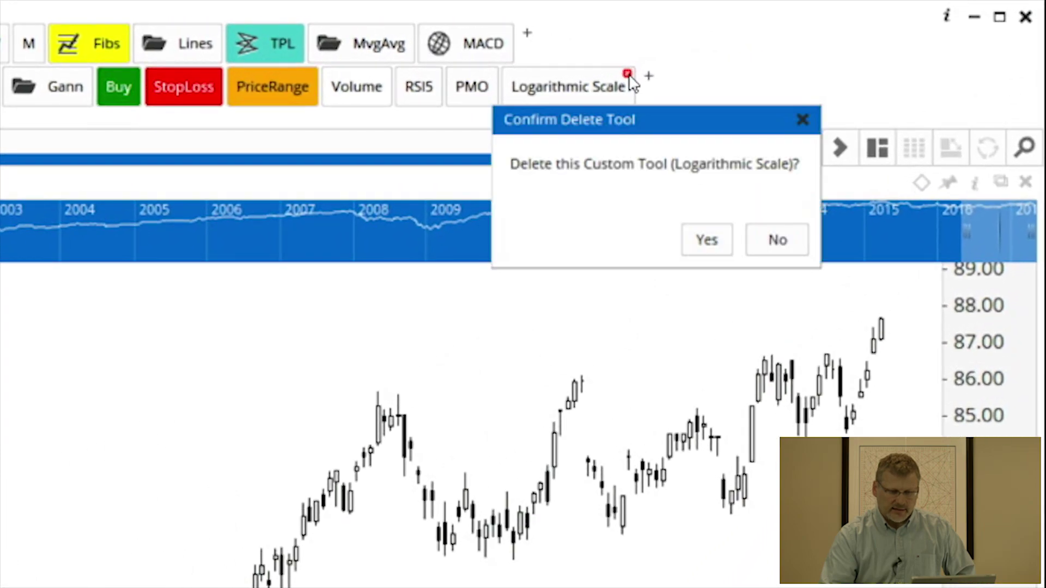
left_click(698, 242)
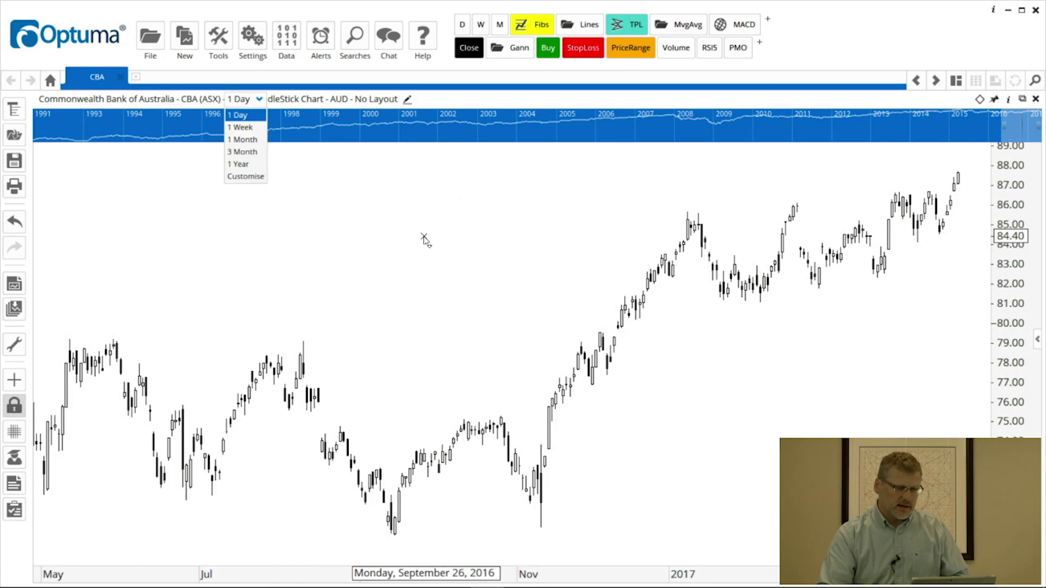
left_click(480, 26)
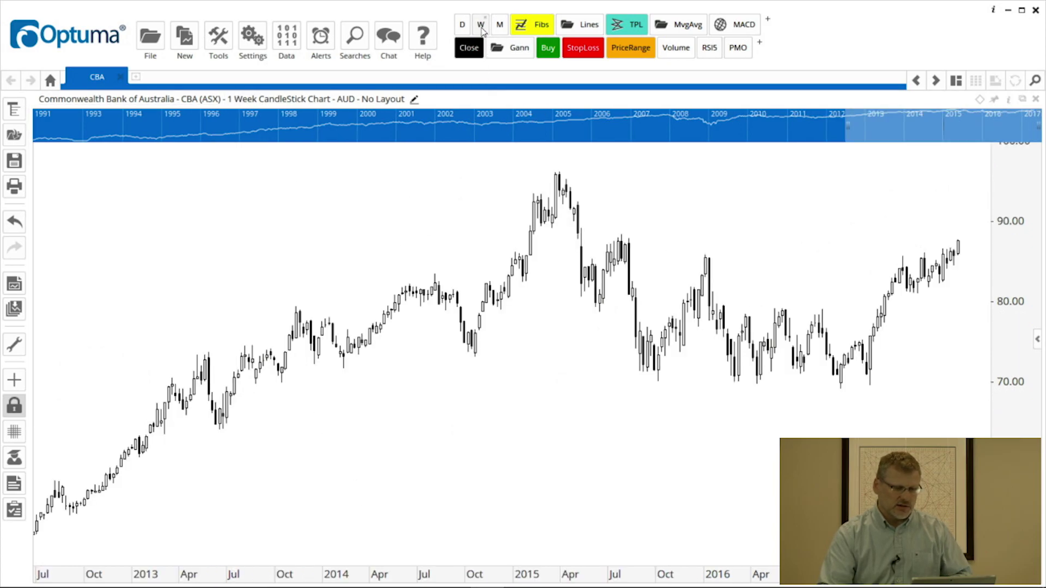
left_click(499, 28)
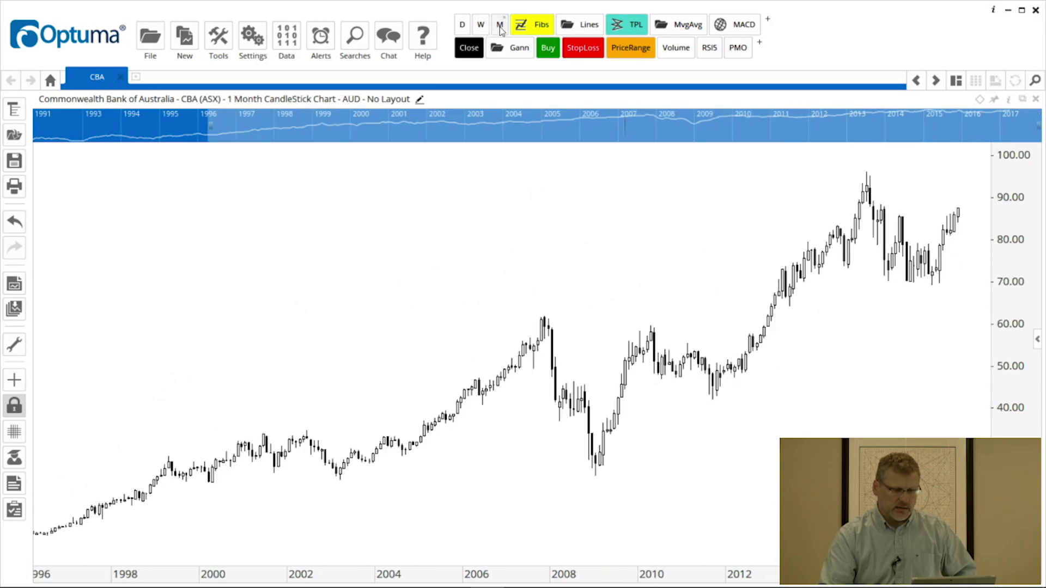
left_click(466, 28)
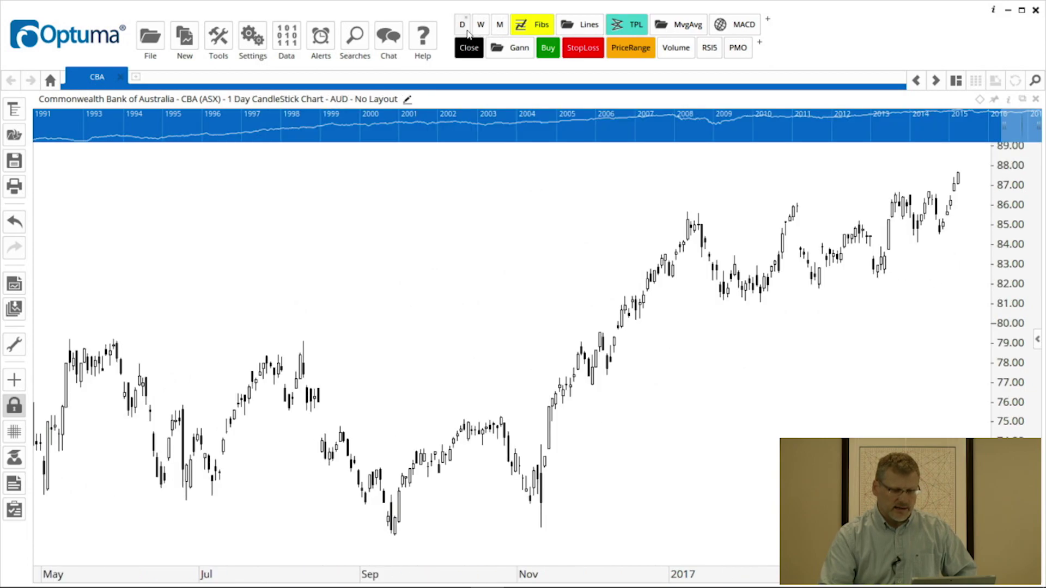
left_click(771, 21)
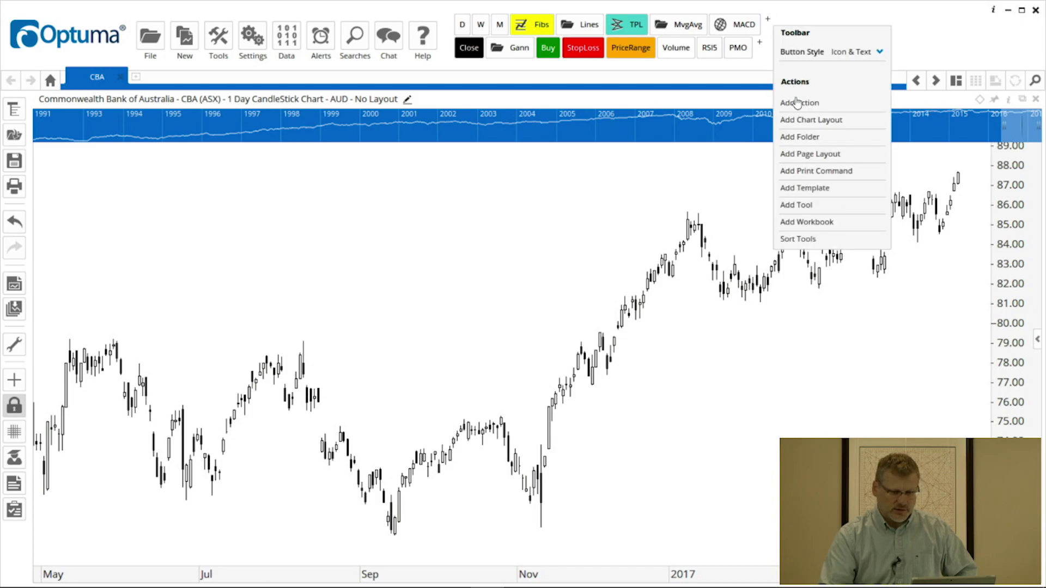
left_click(940, 40)
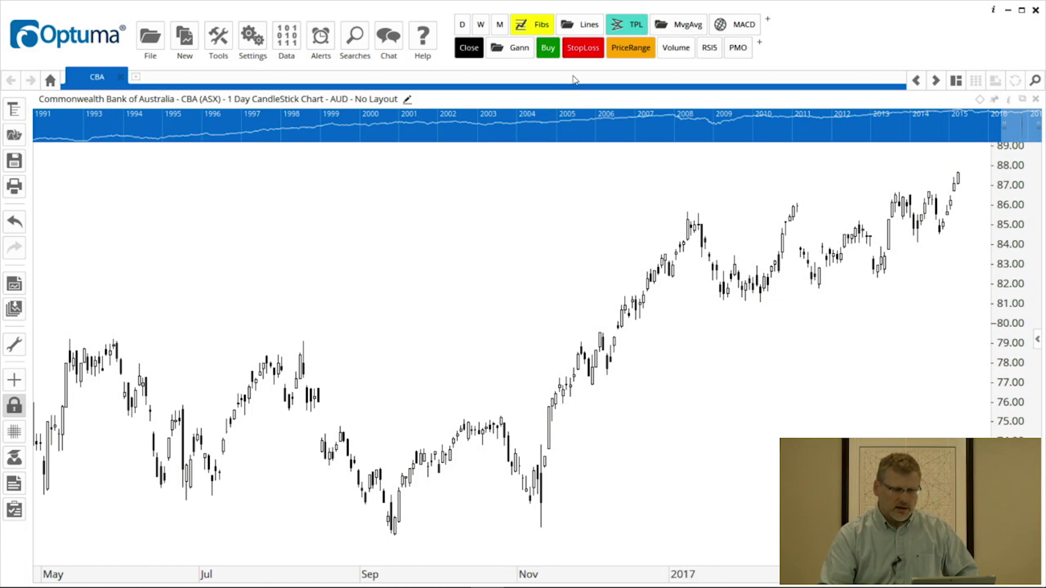
right_click(548, 51)
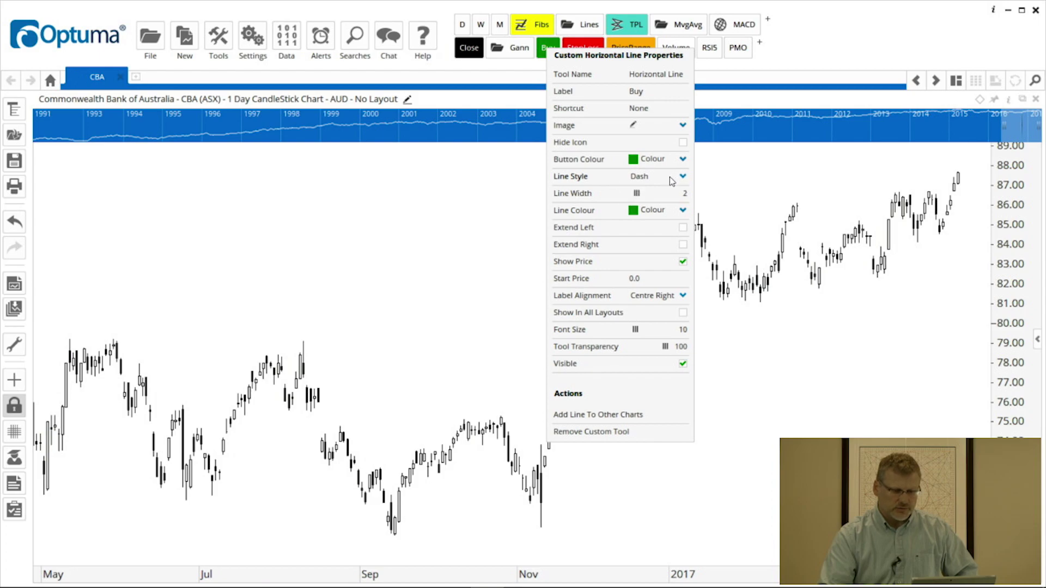
right_click(581, 51)
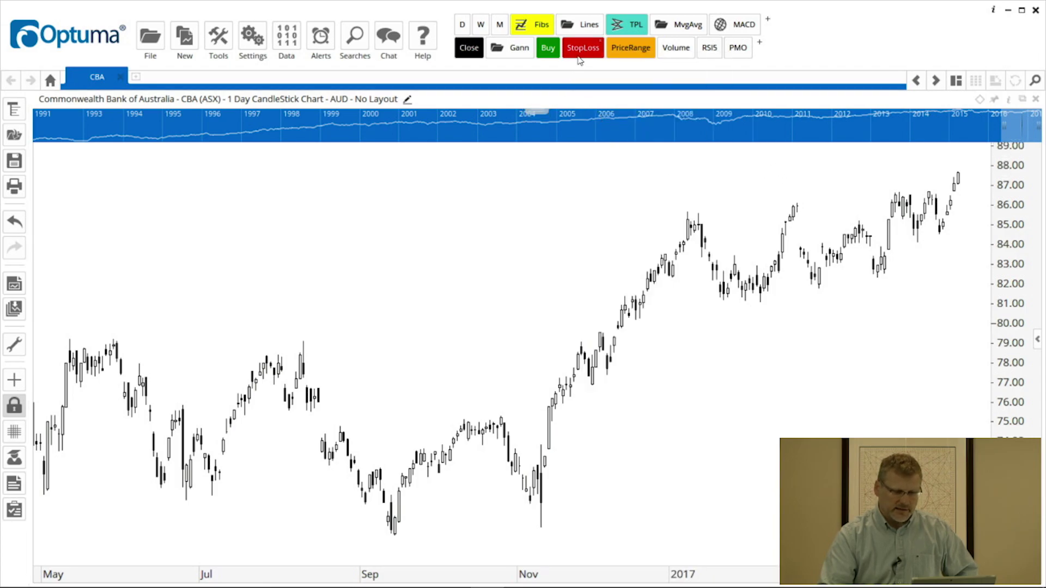
Move the Buy and StopLoss tools into the Lines folder.
left_click(547, 55)
left_click_drag(548, 50, 580, 33)
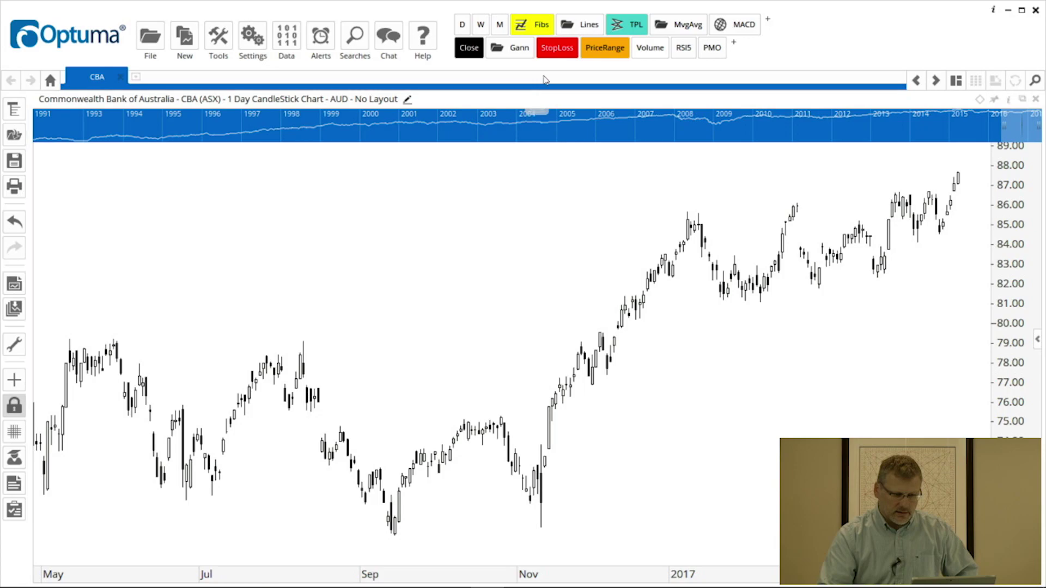
mouse_move(565, 51)
left_mouse_down()
mouse_move(580, 34)
mouse_move(581, 43)
left_mouse_up()
Draw a trend line from the November 2016 low up to about 86.
mouse_move(580, 28)
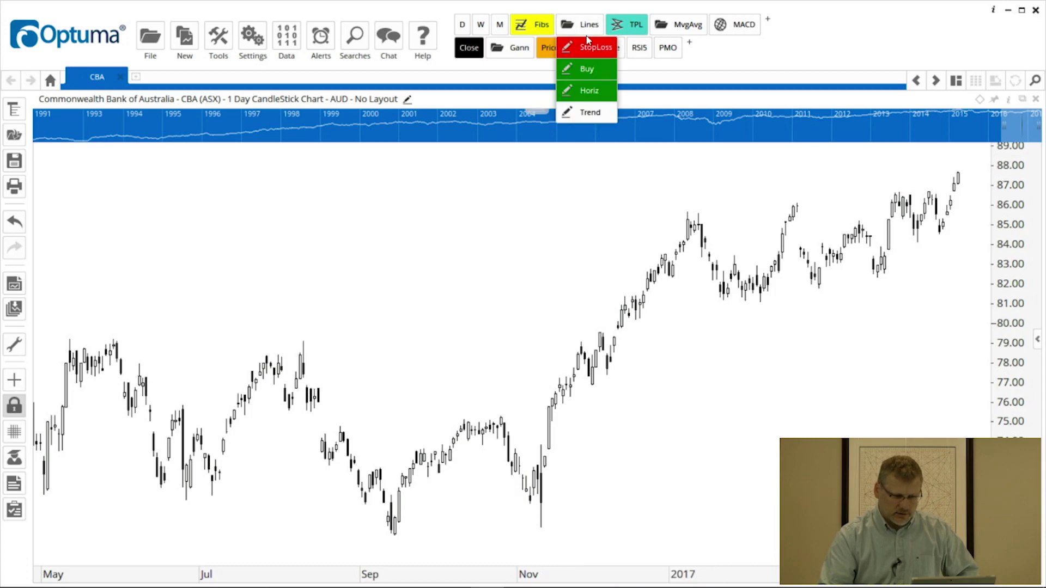
left_click(592, 115)
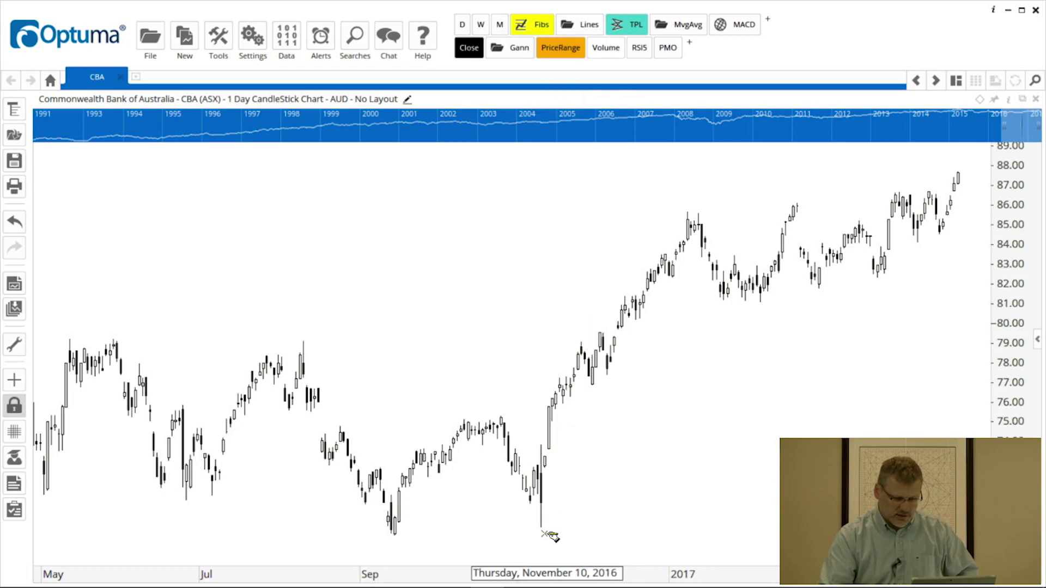
mouse_move(541, 526)
left_mouse_down()
mouse_move(1027, 198)
mouse_move(980, 202)
left_mouse_up()
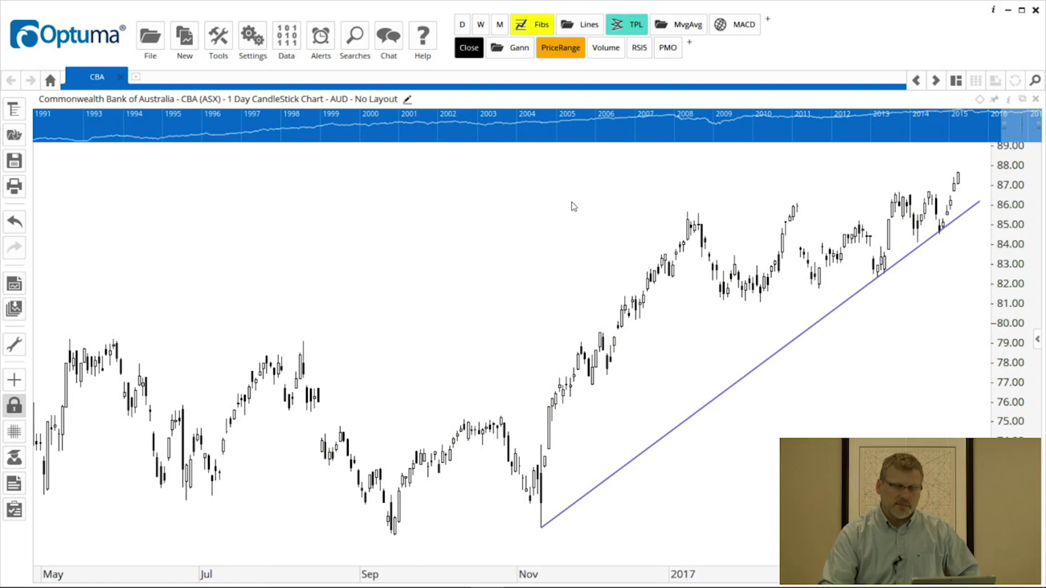
Bring the Custom Toolbar help page to the front.
mouse_move(468, 584)
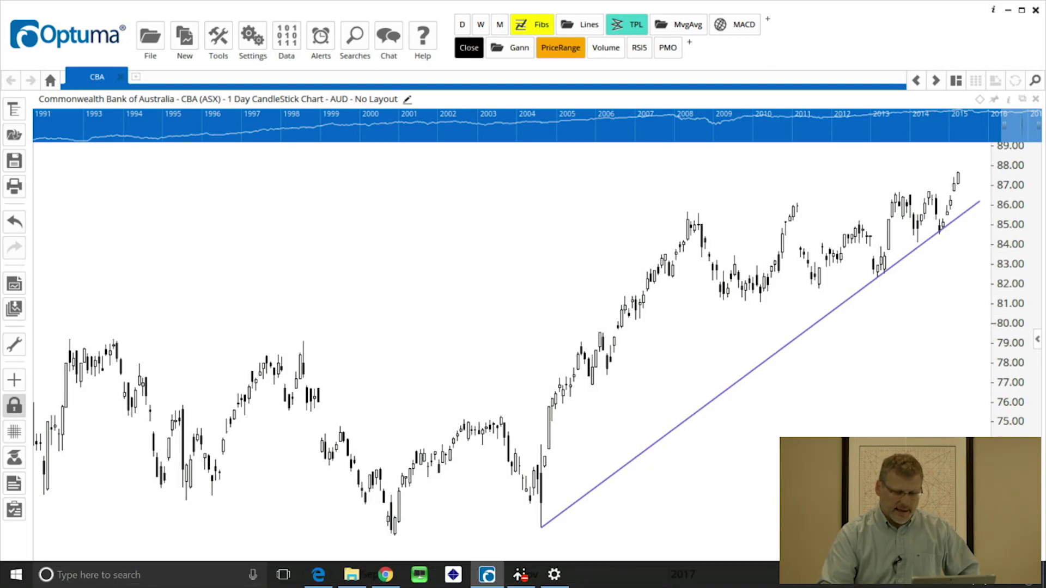
left_click(313, 579)
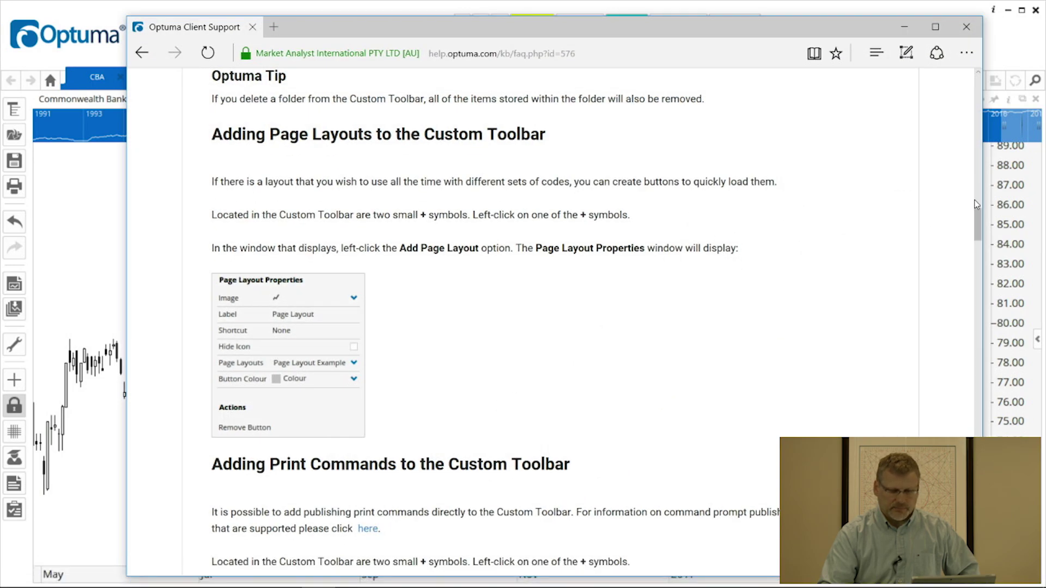
left_click_drag(979, 232, 970, 106)
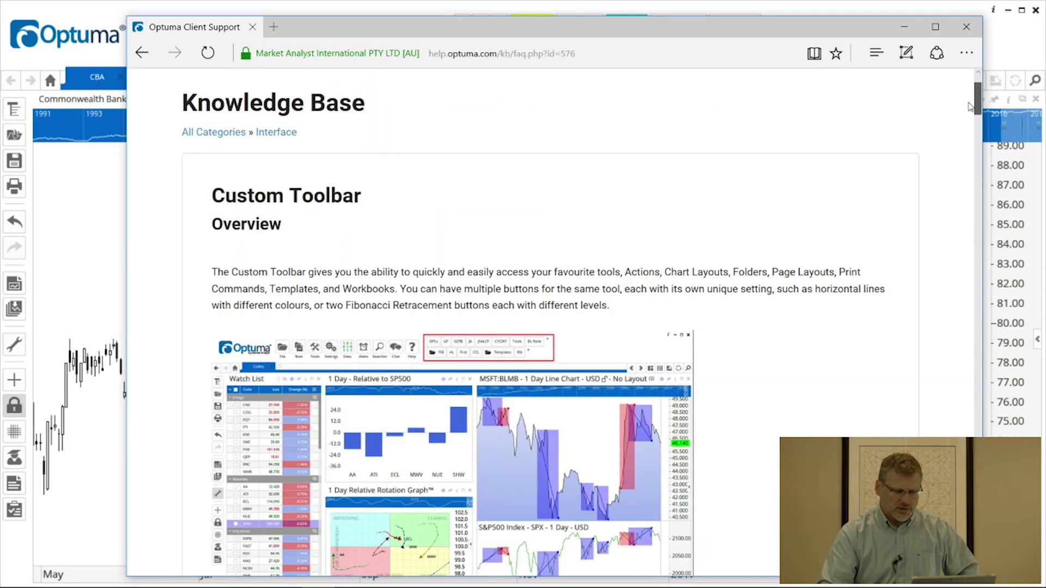